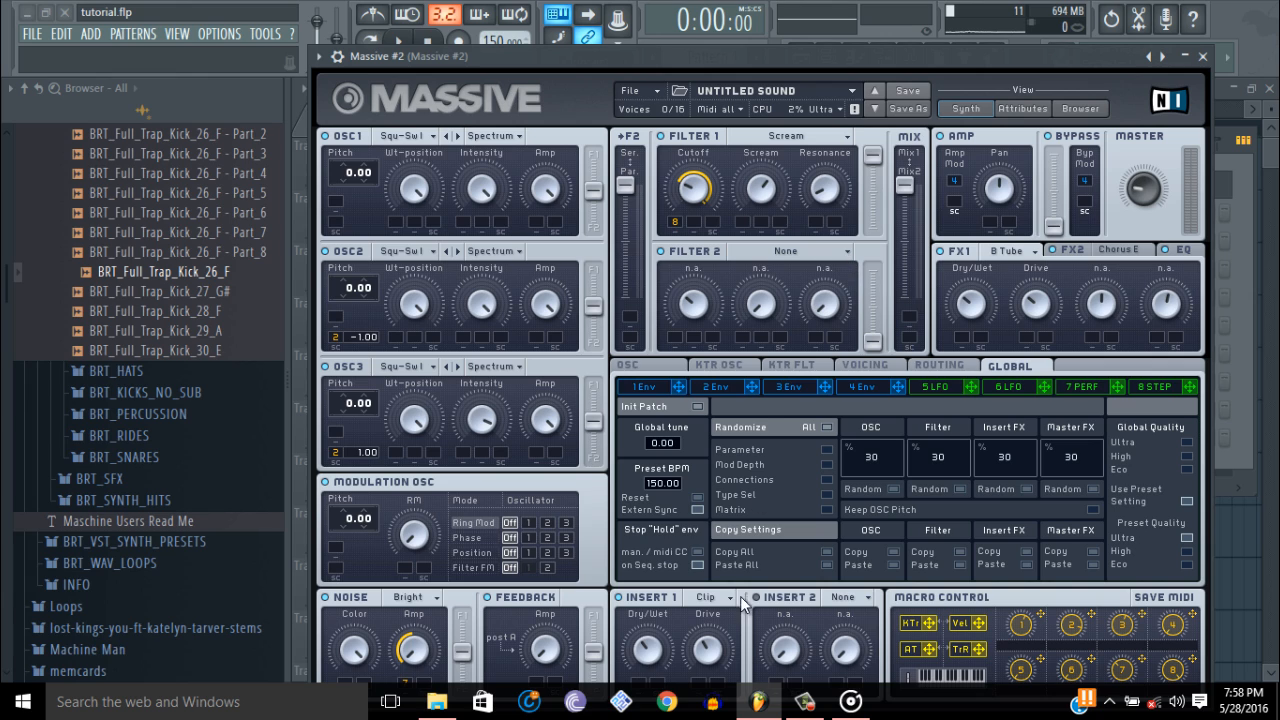
# Check the reference track in Groove Music and audition the existing Massive #2 patch with a few notes.
pyautogui.click(860, 703)
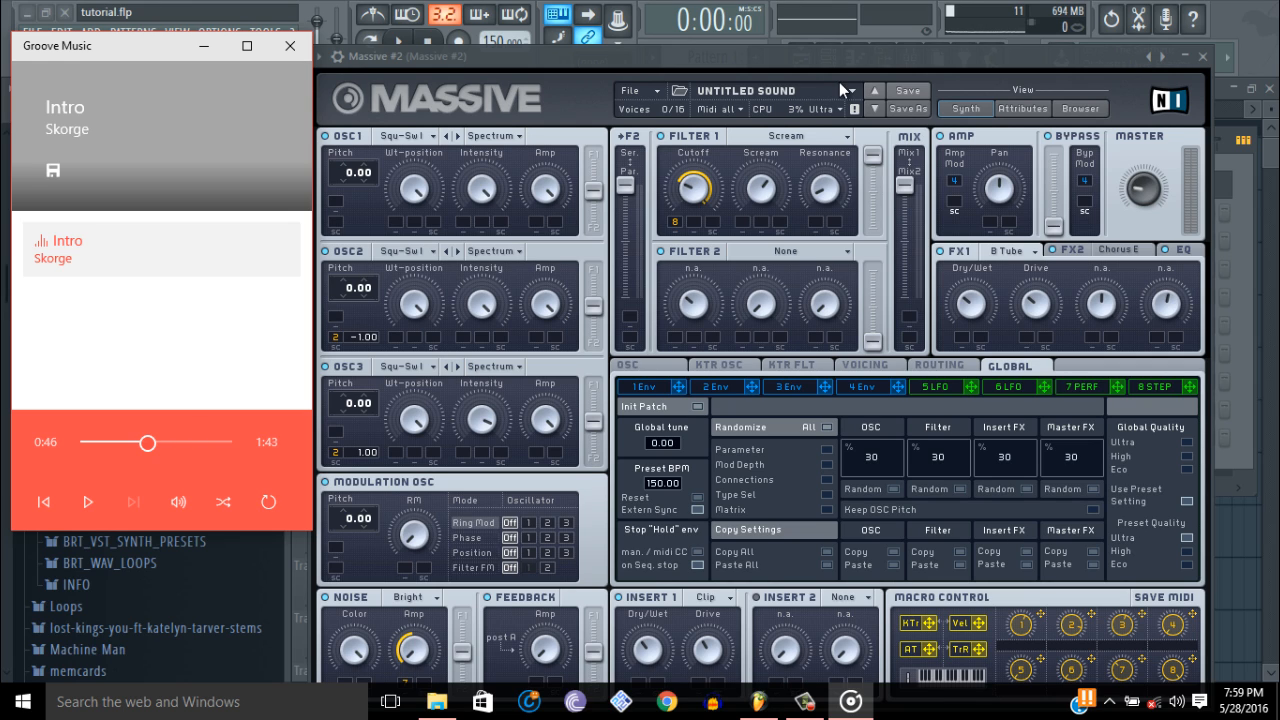
pyautogui.click(763, 72)
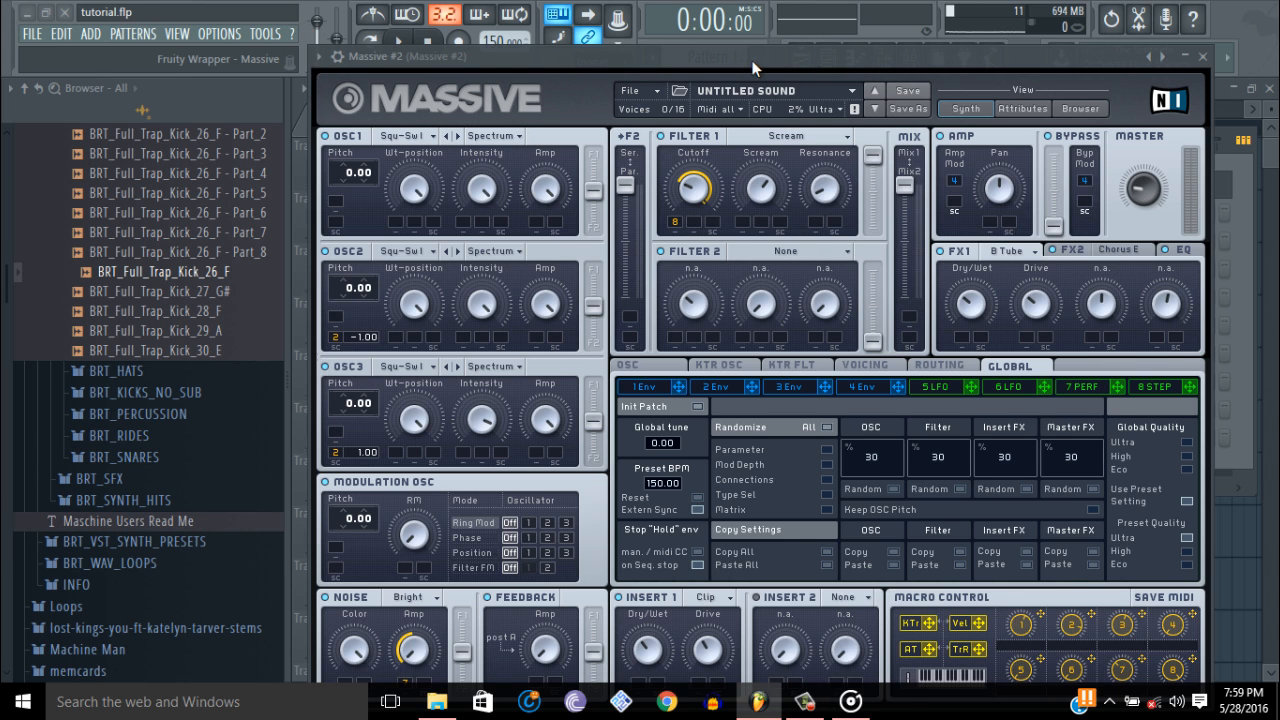
pyautogui.press('q')
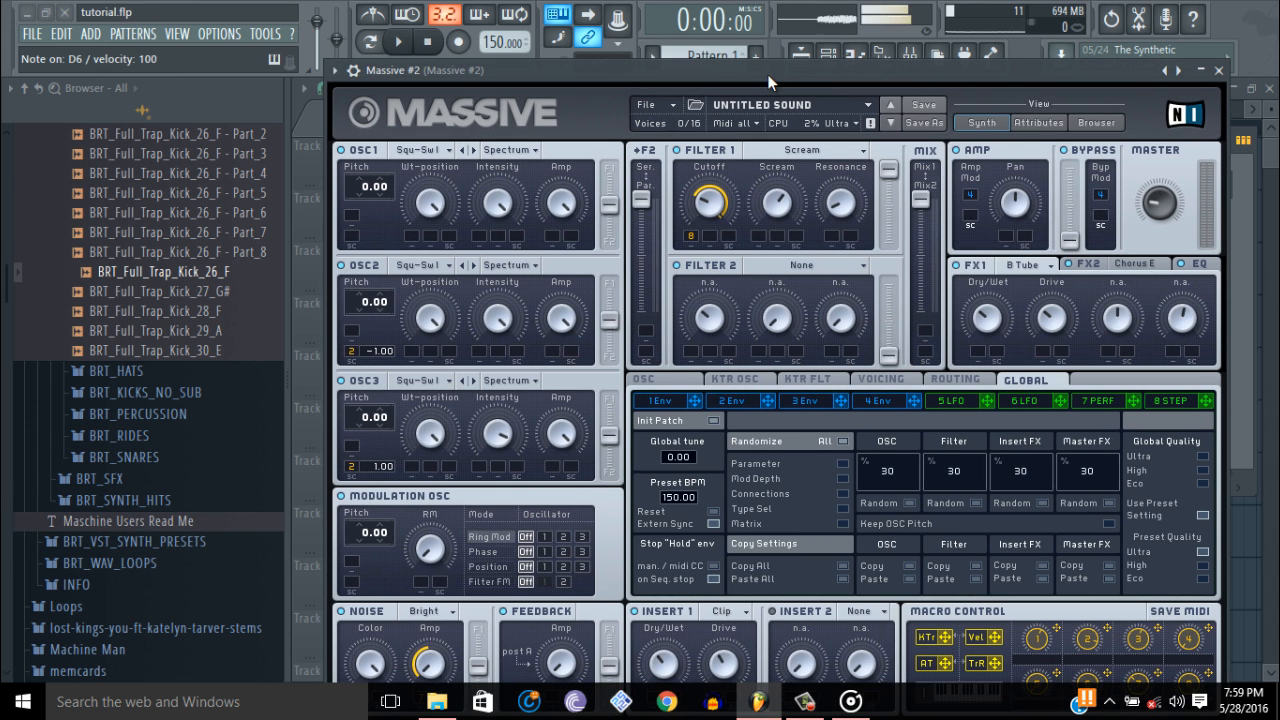
pyautogui.press('w')
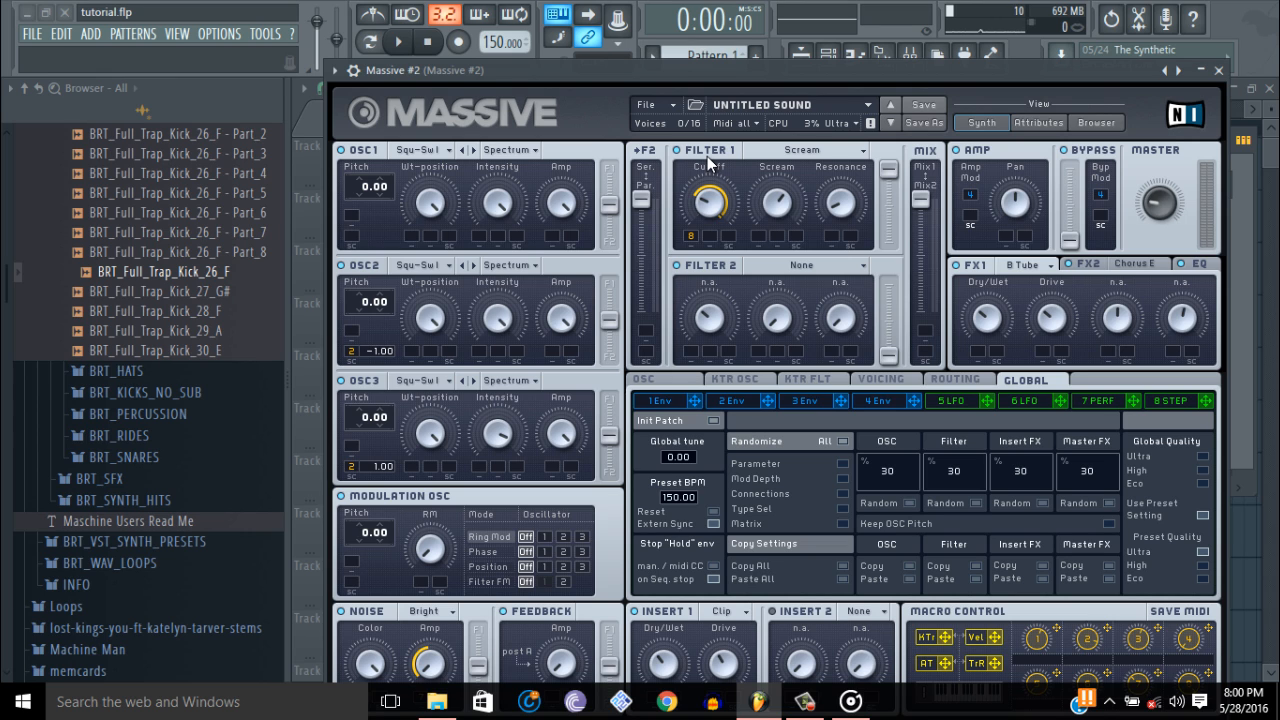
# Close the Massive #2 synth, open Massive #4 and start a new sound in it.
pyautogui.click(1219, 71)
pyautogui.click(648, 186)
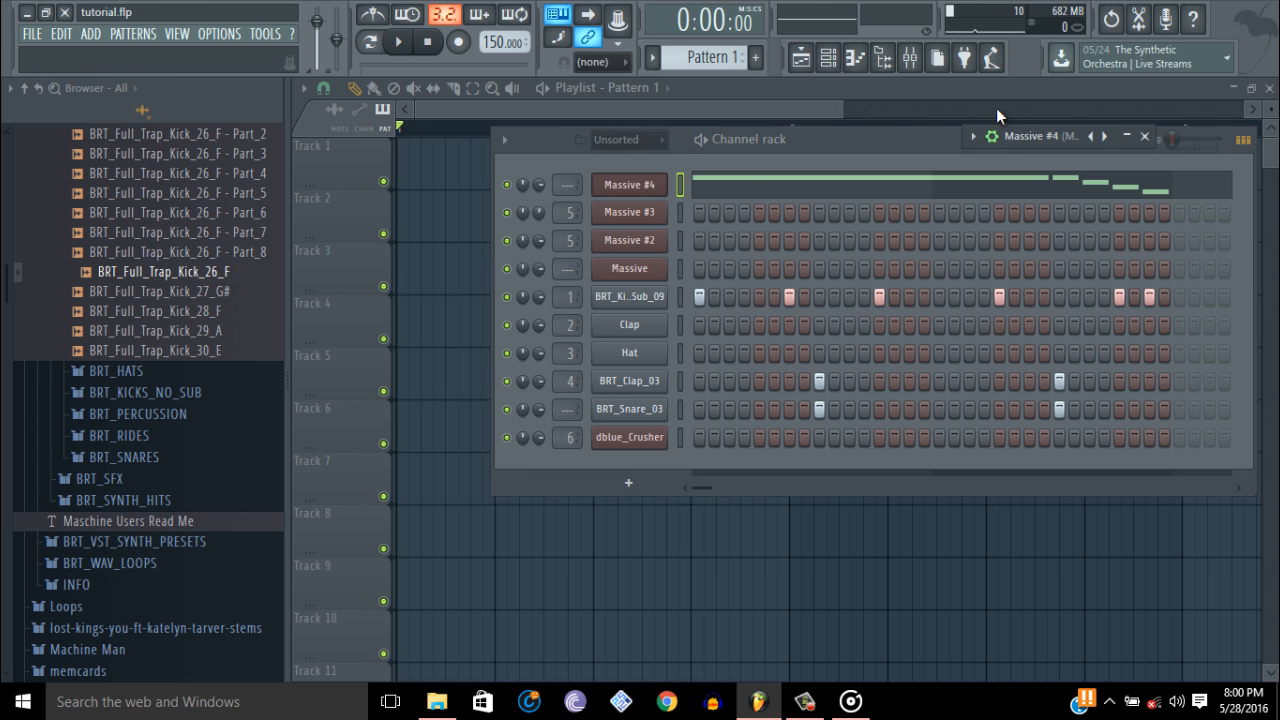
pyautogui.doubleClick(1039, 134)
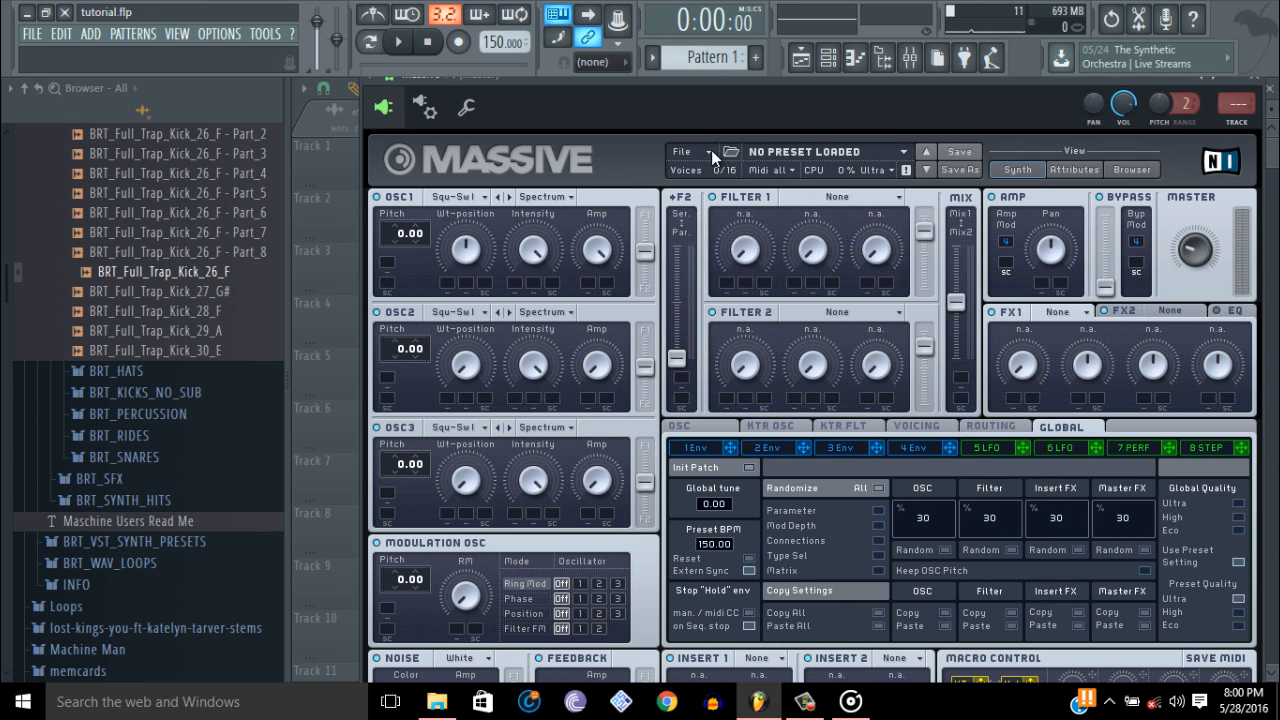
pyautogui.click(711, 150)
pyautogui.click(712, 162)
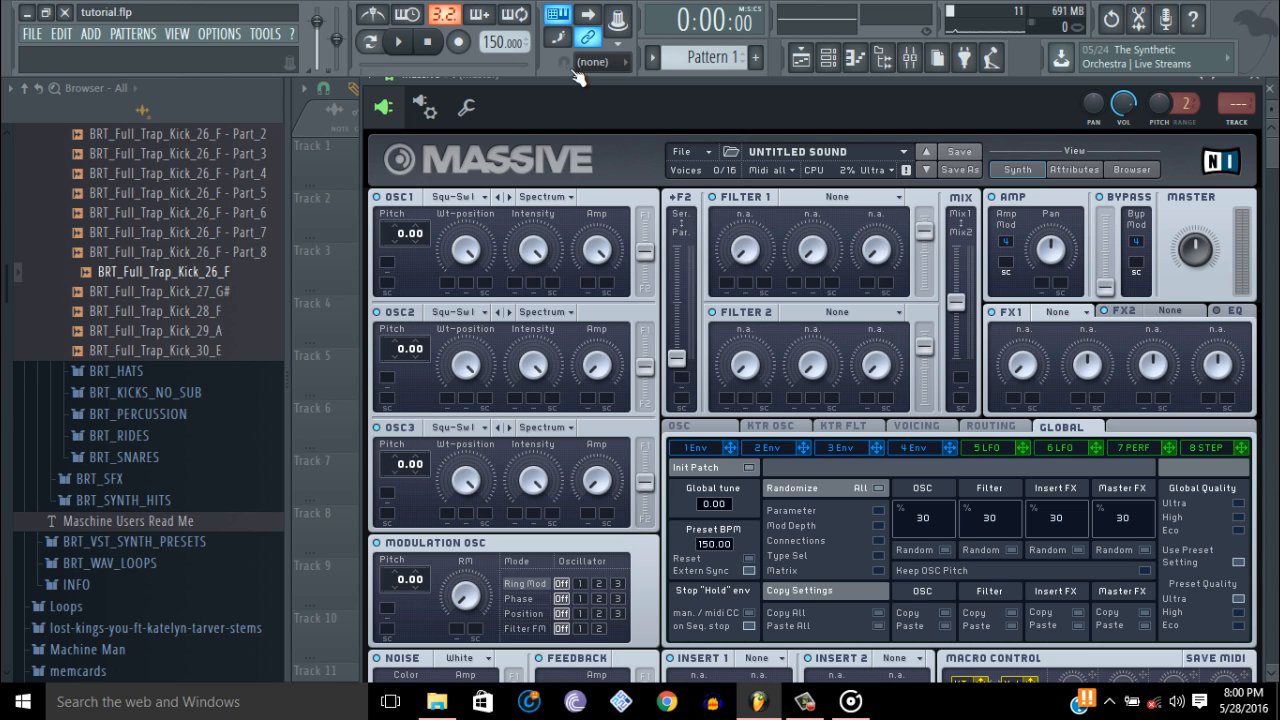
# Hide the plugin wrapper's settings and set OSC3's Intensity to about 89.
pyautogui.click(400, 95)
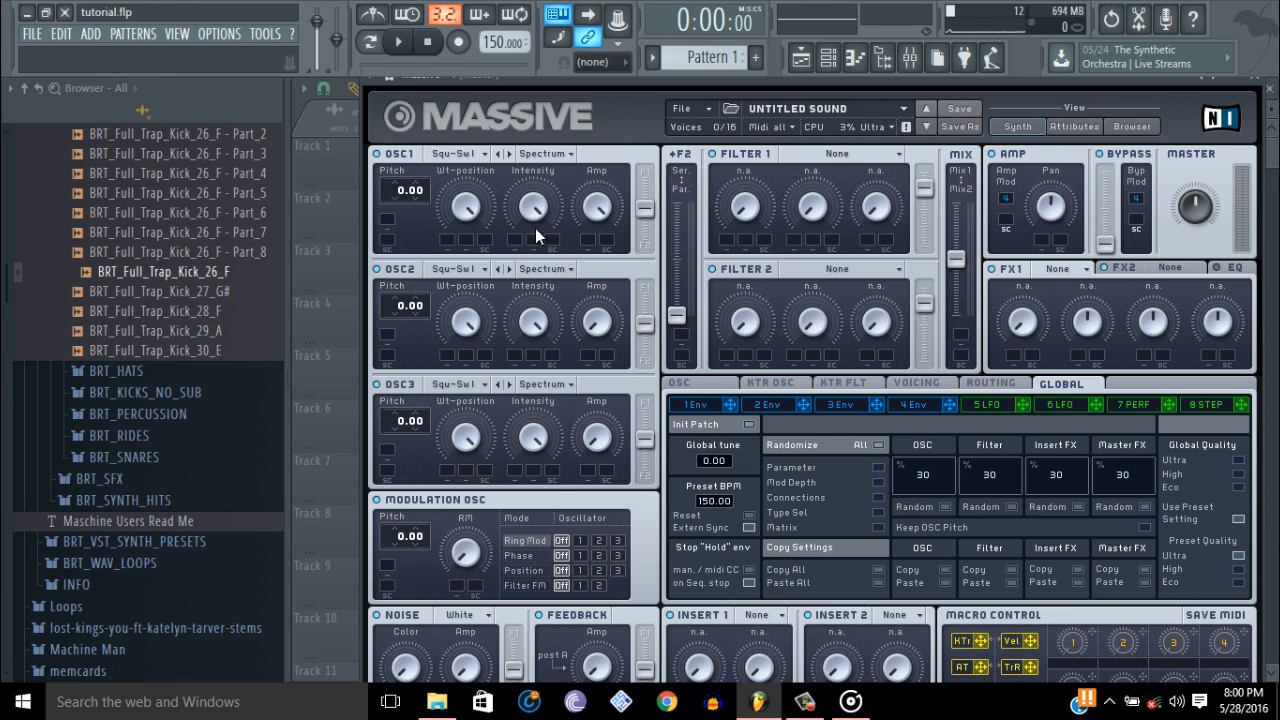
pyautogui.moveTo(531, 445); pyautogui.dragTo(533, 468)
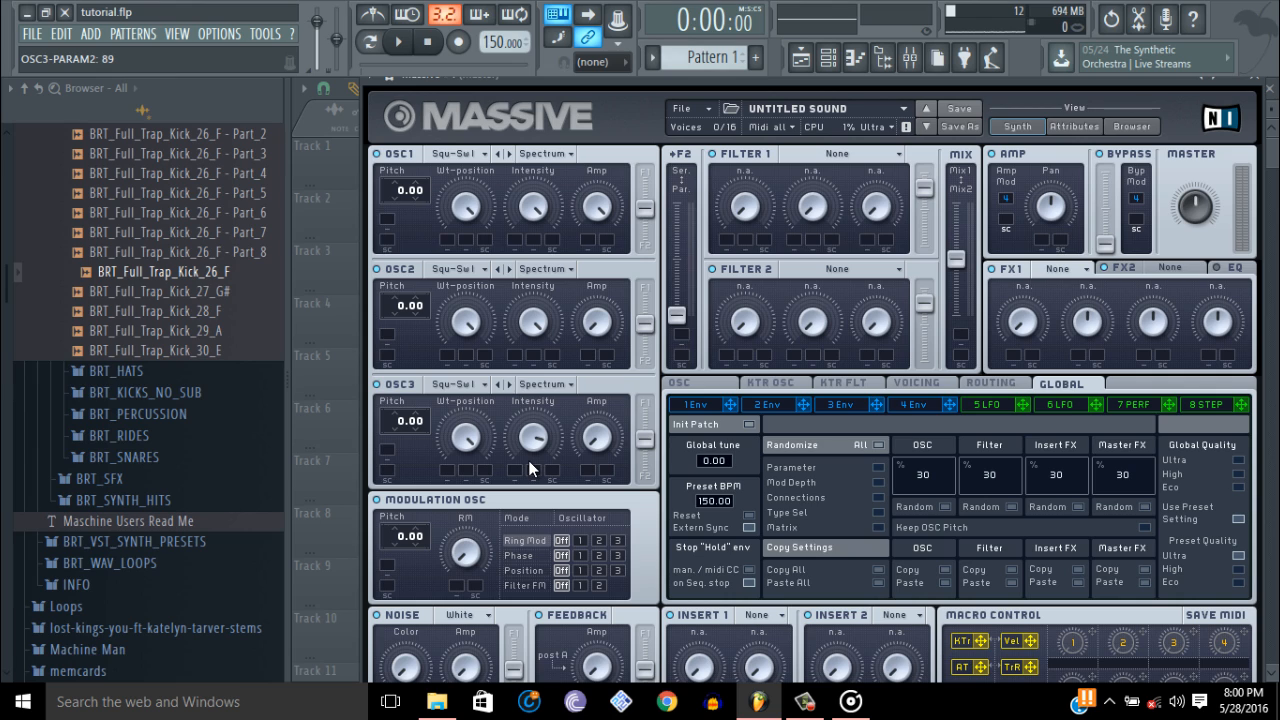
pyautogui.moveTo(533, 442); pyautogui.dragTo(536, 439)
# Play back the current pattern from the channel rack to hear the new patch with the drums.
pyautogui.click(834, 60)
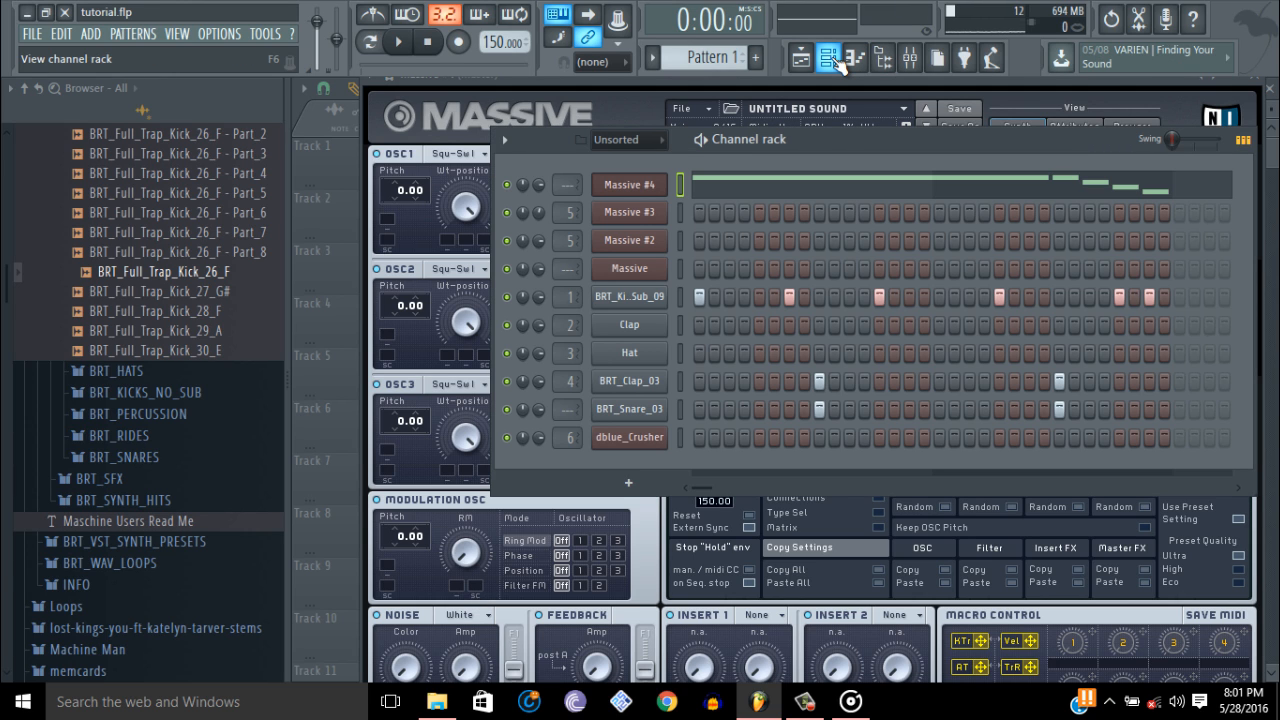
pyautogui.press('space')
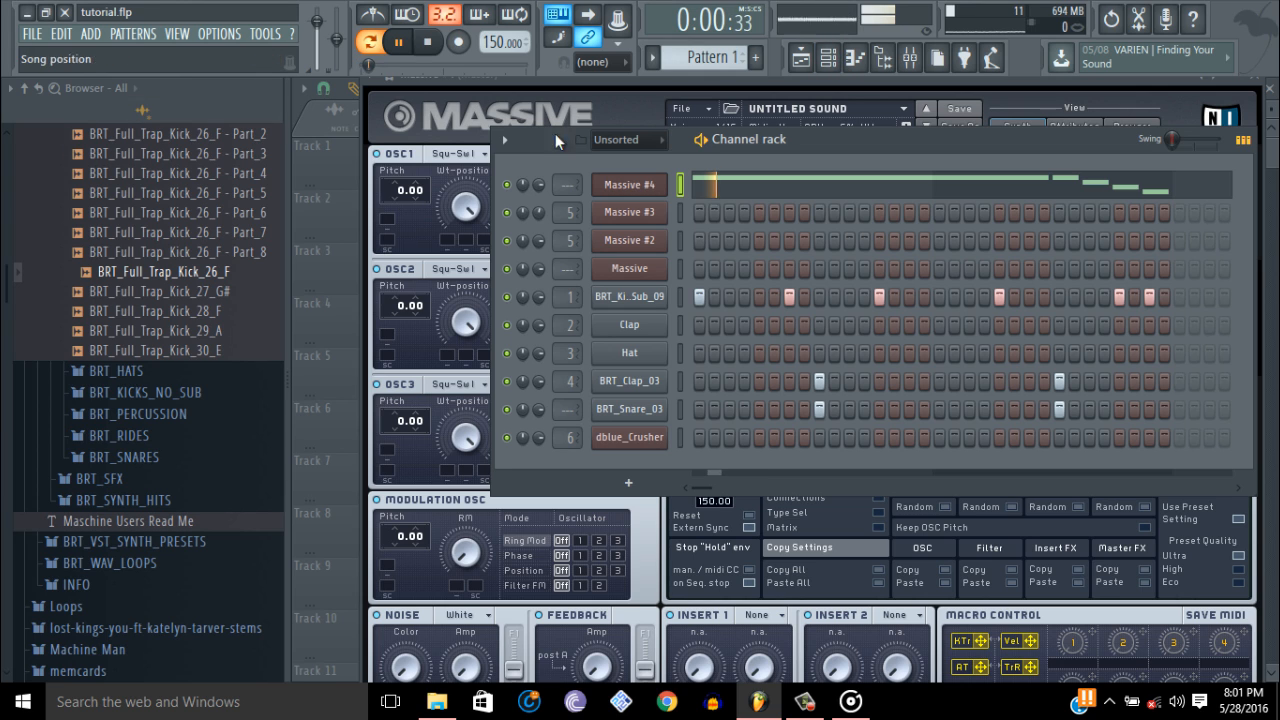
pyautogui.click(434, 50)
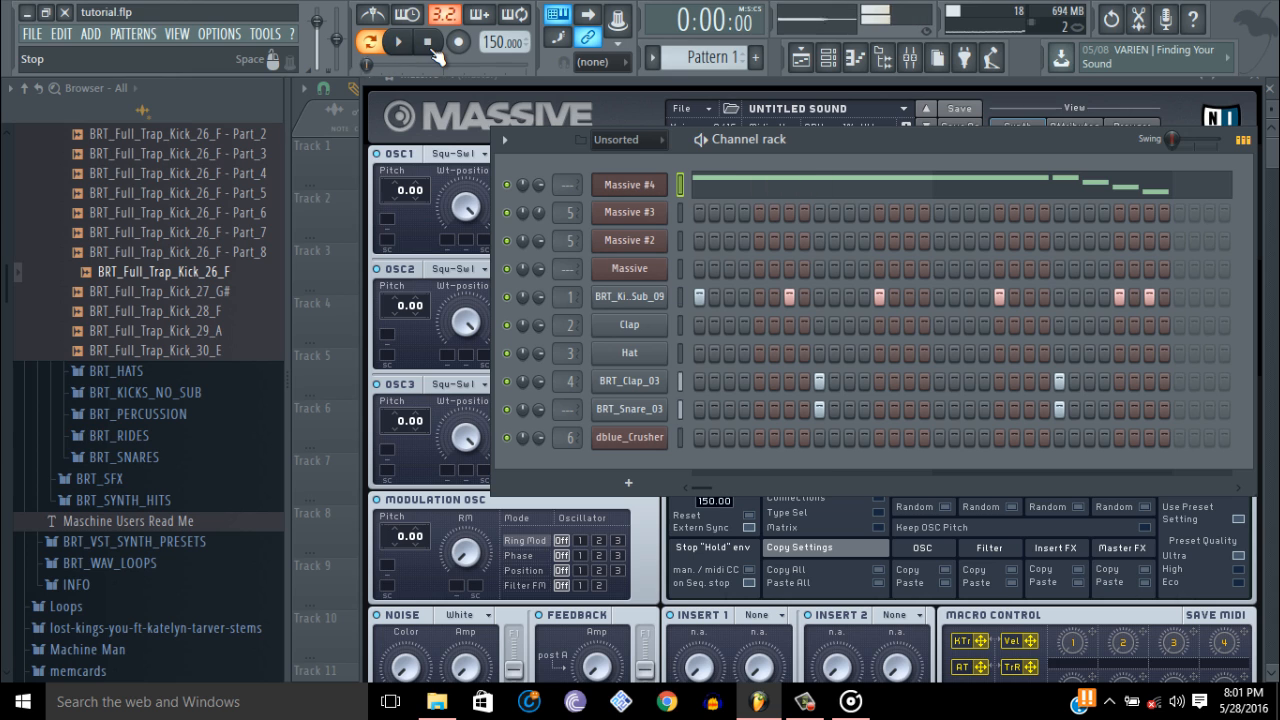
pyautogui.click(829, 60)
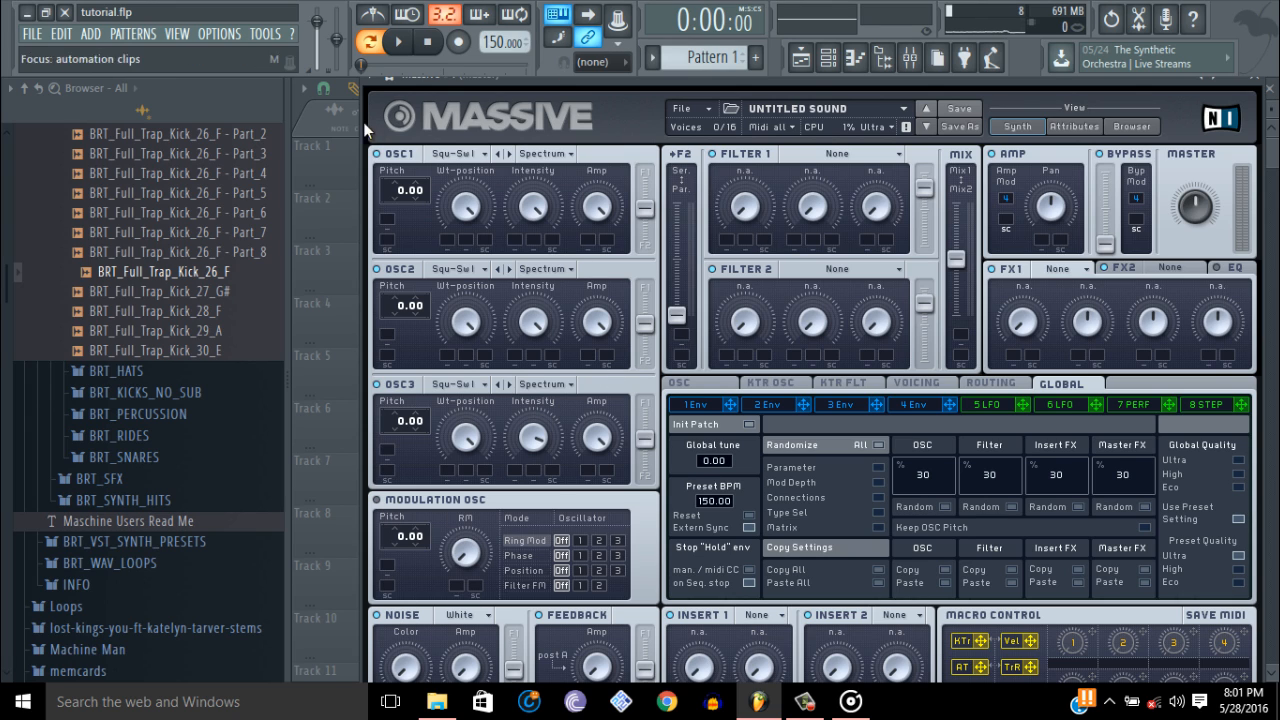
# Set the noise generator to Bright with Color at 100 and Amp at 18.
pyautogui.click(388, 77)
pyautogui.click(423, 436)
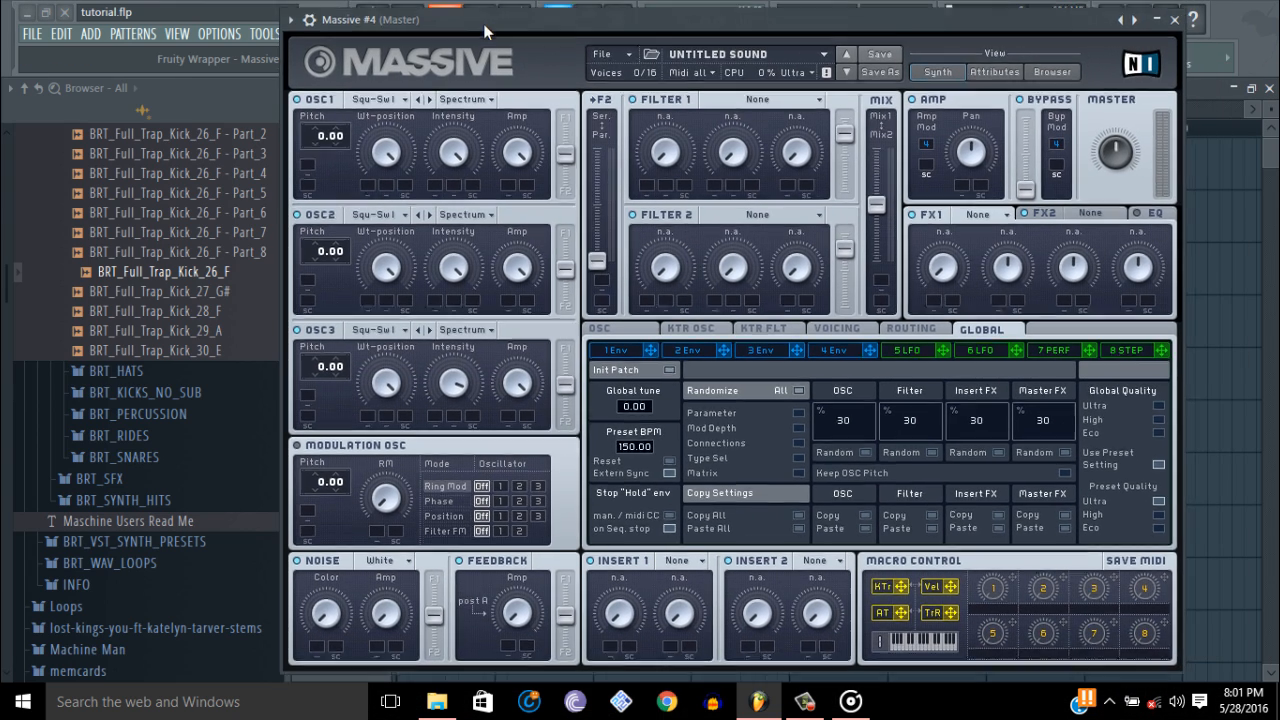
pyautogui.moveTo(484, 24); pyautogui.dragTo(494, 31)
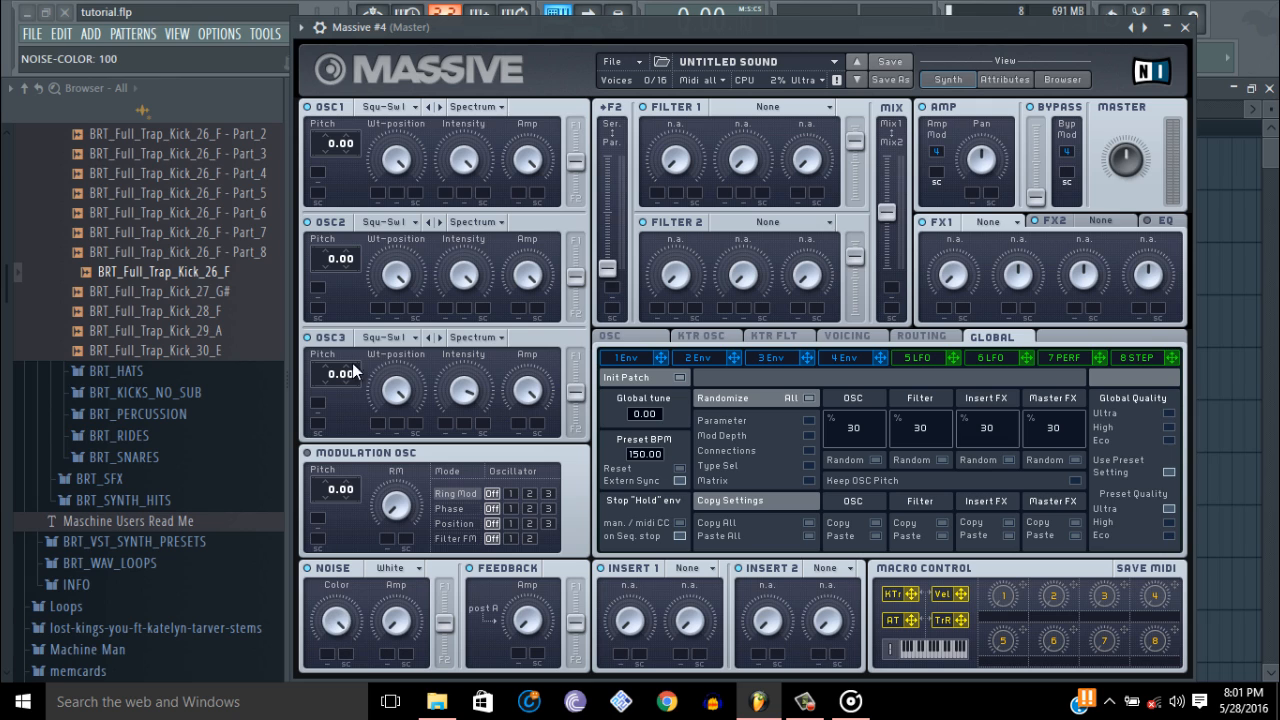
pyautogui.click(392, 568)
pyautogui.click(397, 553)
pyautogui.moveTo(397, 625); pyautogui.dragTo(405, 586)
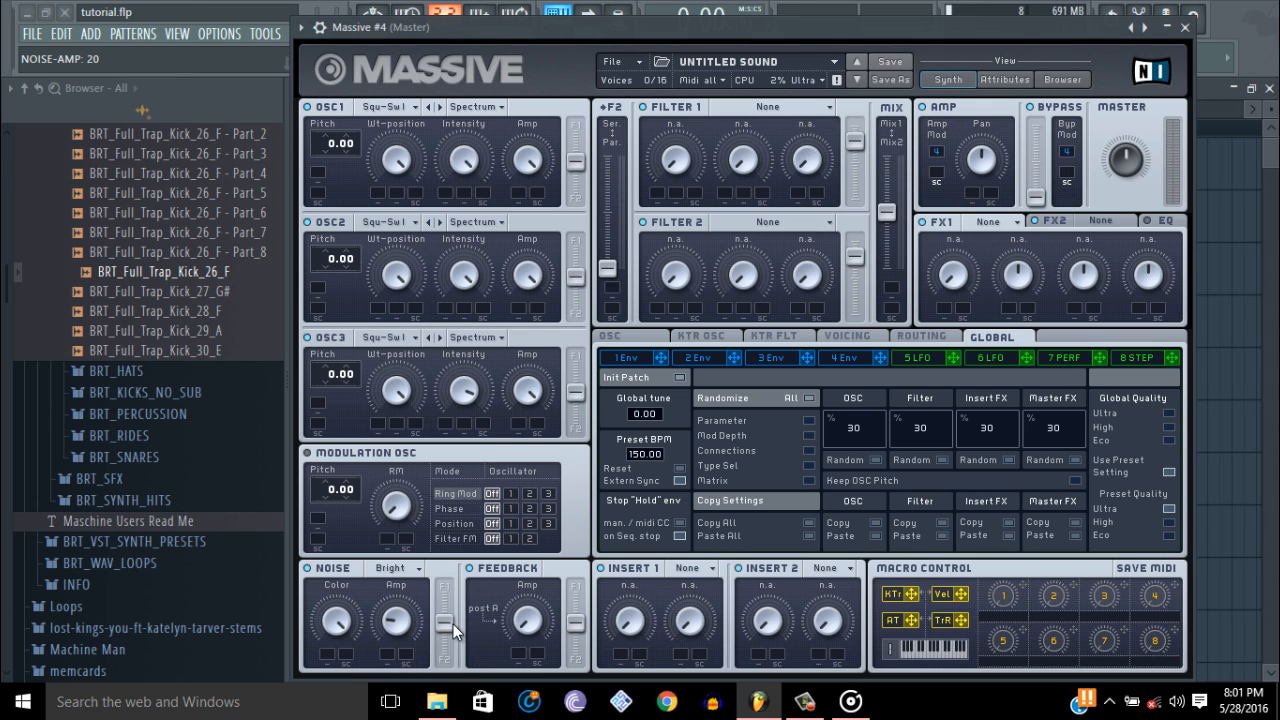
pyautogui.moveTo(386, 643); pyautogui.dragTo(418, 632)
# Load the Hardclipper into Insert 1 with Dry/Wet at 39 and Drive at 43.
pyautogui.click(714, 569)
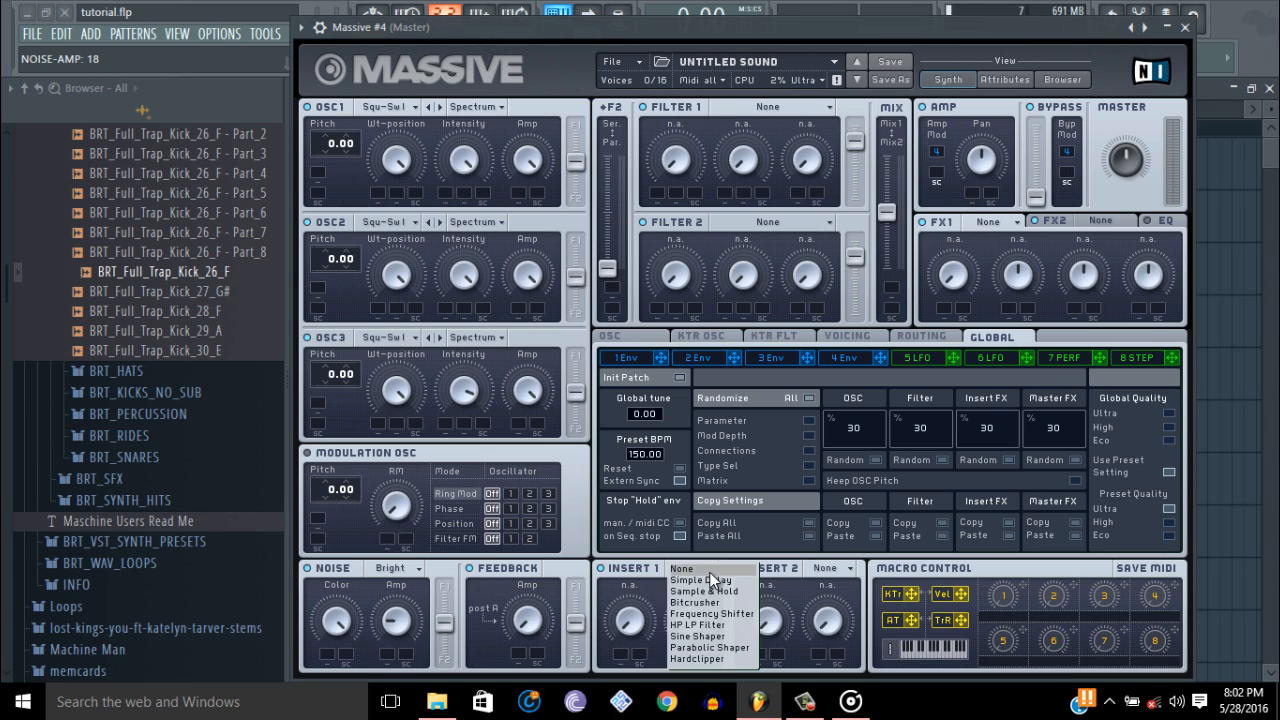
pyautogui.click(716, 658)
pyautogui.moveTo(635, 627); pyautogui.dragTo(636, 568)
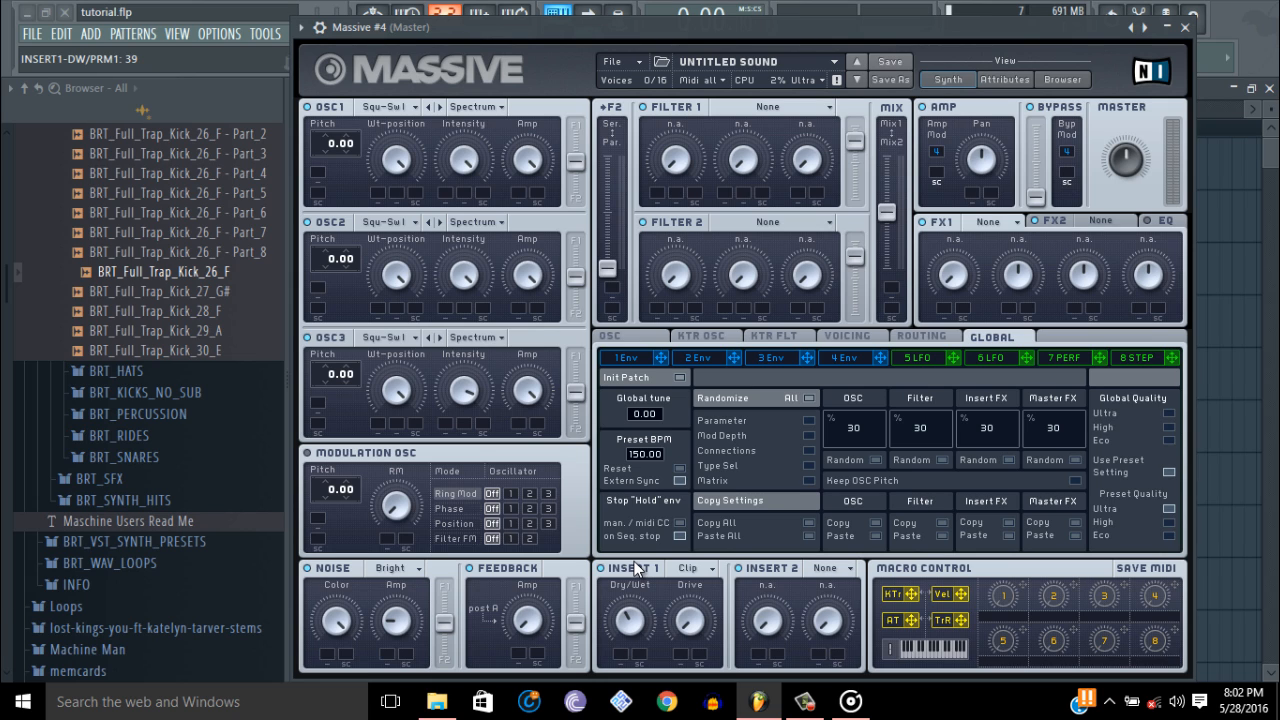
pyautogui.moveTo(690, 620); pyautogui.dragTo(677, 546)
# Set Filter 1 to Scream, adjust its Scream and Resonance amounts, and raise its output gain to 100.
pyautogui.click(789, 112)
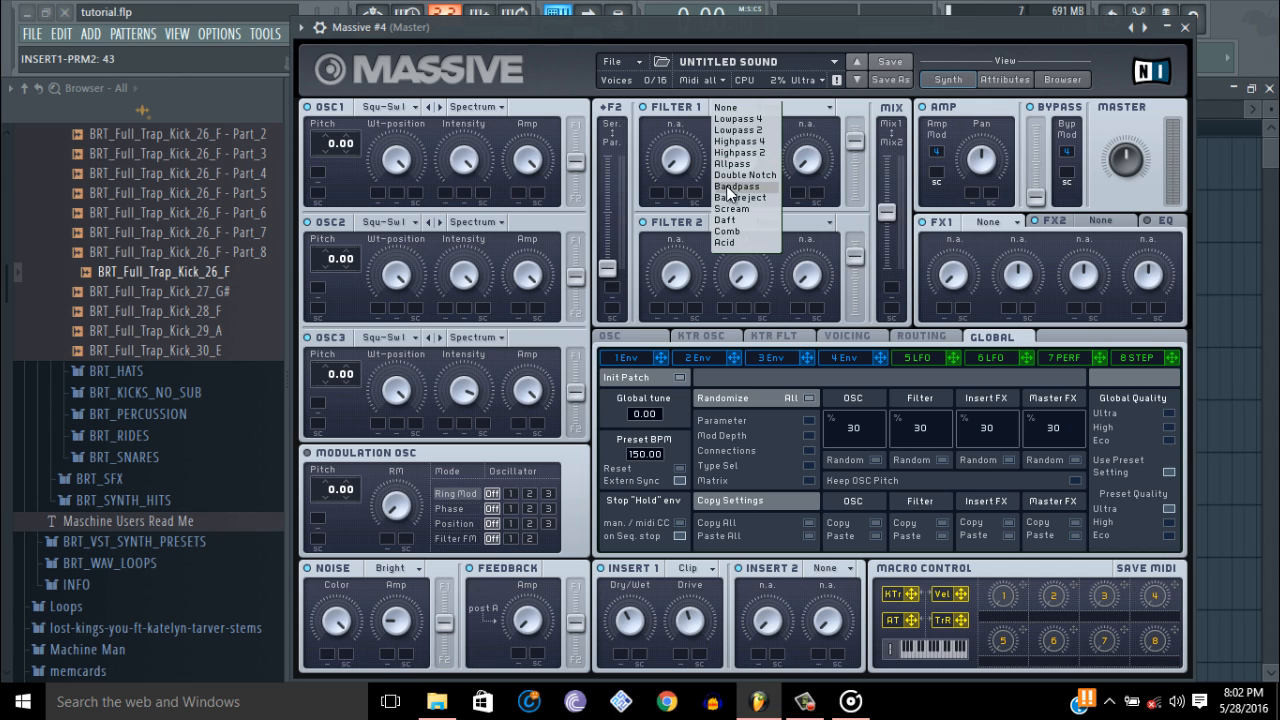
pyautogui.click(736, 208)
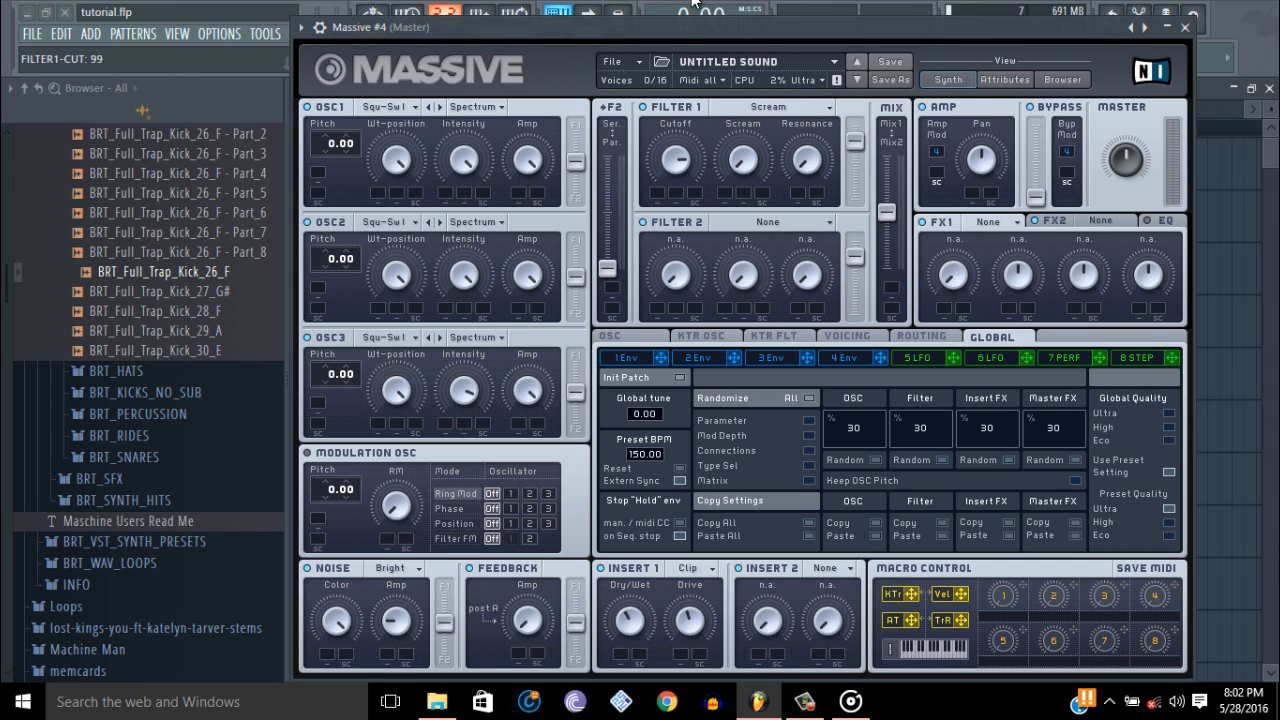
pyautogui.moveTo(731, 166); pyautogui.dragTo(752, 66)
pyautogui.moveTo(814, 180)
pyautogui.mouseDown()
pyautogui.moveTo(812, 132)
pyautogui.moveTo(814, 180)
pyautogui.moveTo(792, 173)
pyautogui.mouseUp()
pyautogui.moveTo(853, 141); pyautogui.dragTo(862, 95)
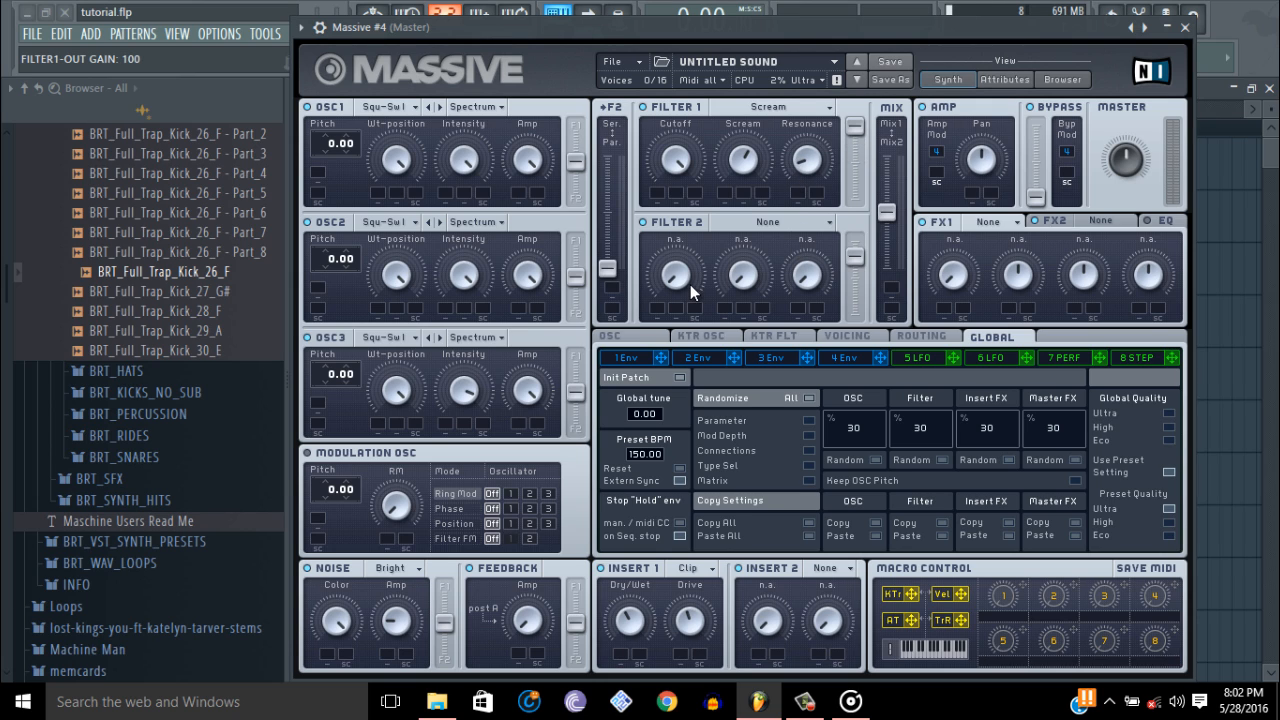
# Route the filters fully in series, set the mix fully to Mix1, and lower Filter 2's output gain to 0.
pyautogui.moveTo(608, 267); pyautogui.dragTo(613, 135)
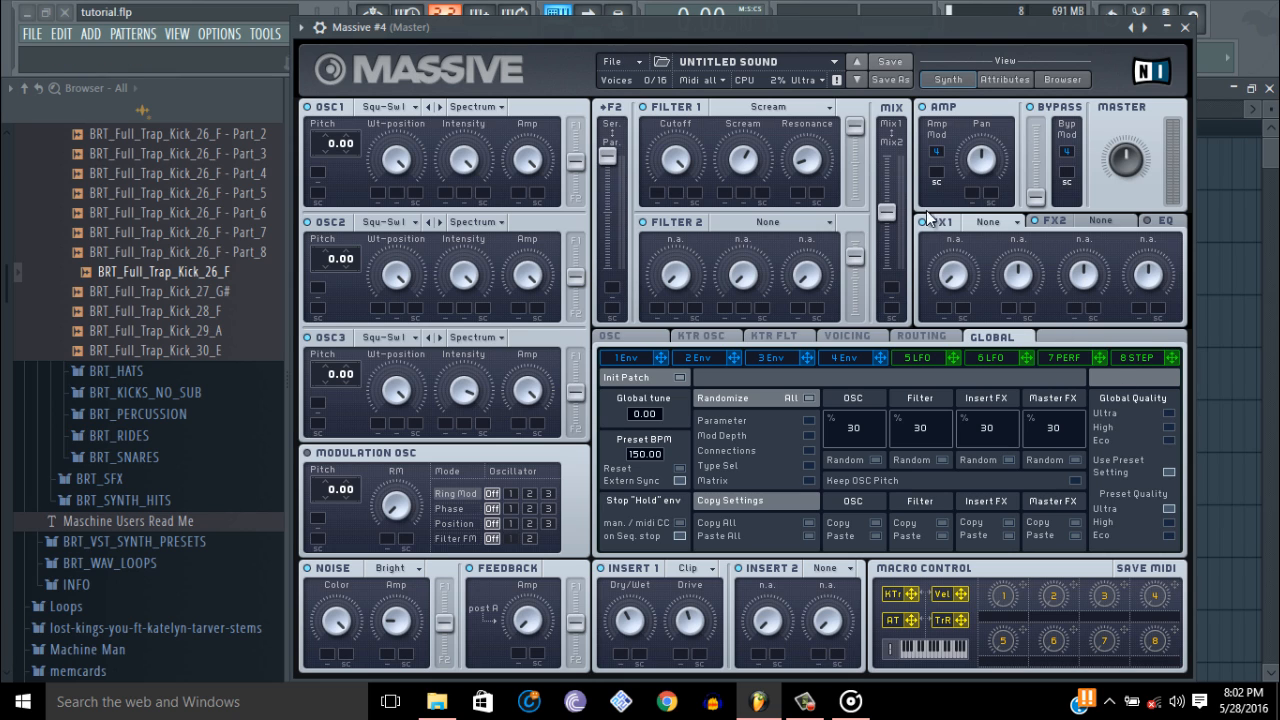
pyautogui.moveTo(885, 212); pyautogui.dragTo(886, 156)
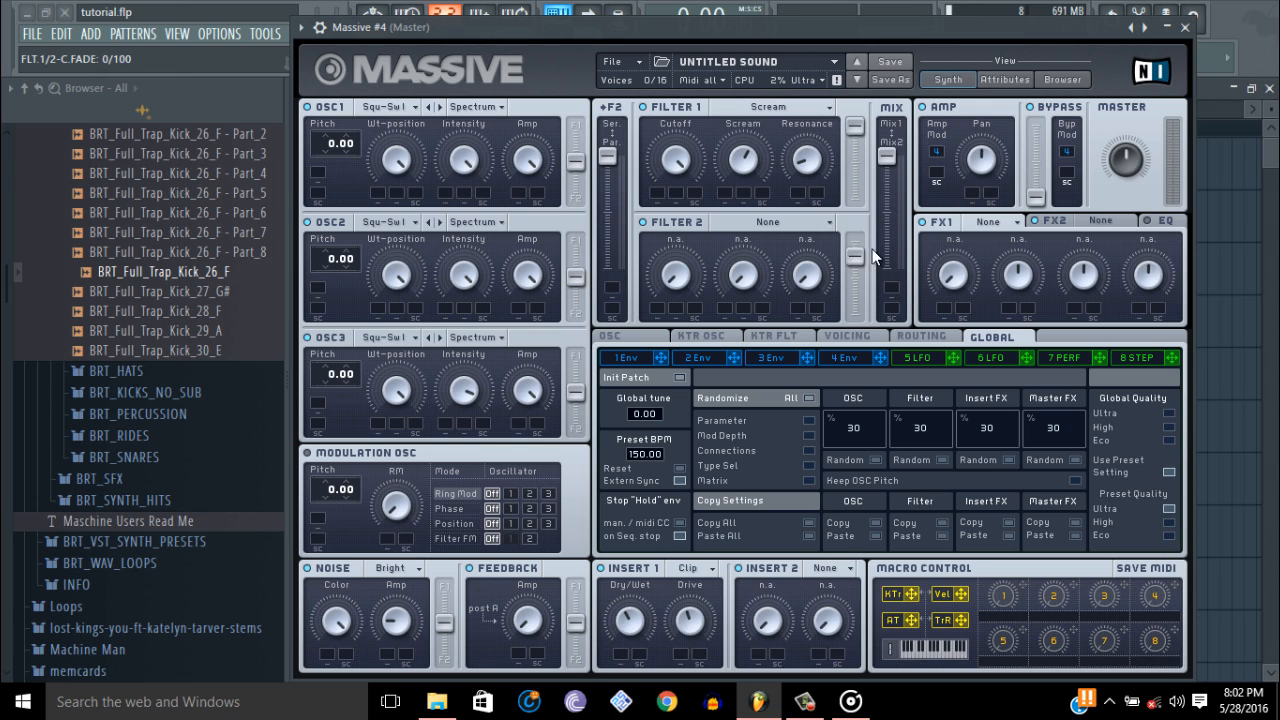
pyautogui.moveTo(856, 256); pyautogui.dragTo(840, 444)
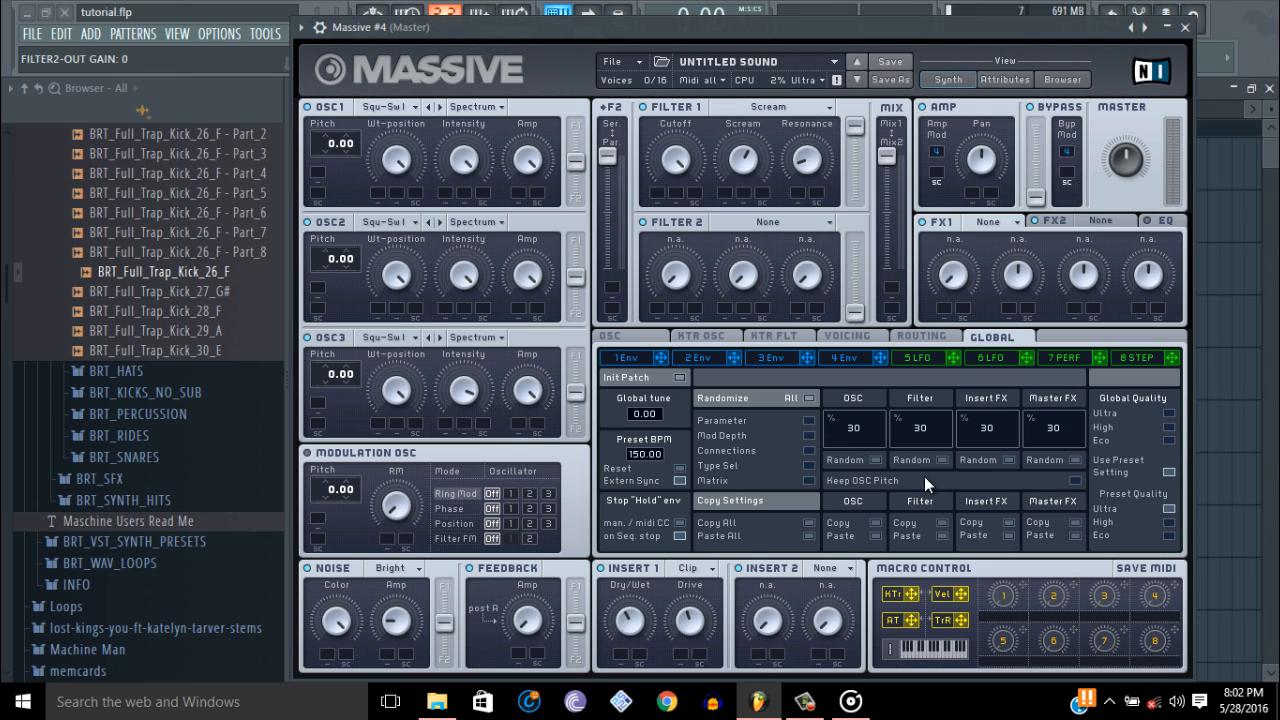
# Use 8 unison voices with Pitch Cutoff and Pan Position spread enabled, and set the pitch spread's upper value to 2.00.
pyautogui.click(852, 336)
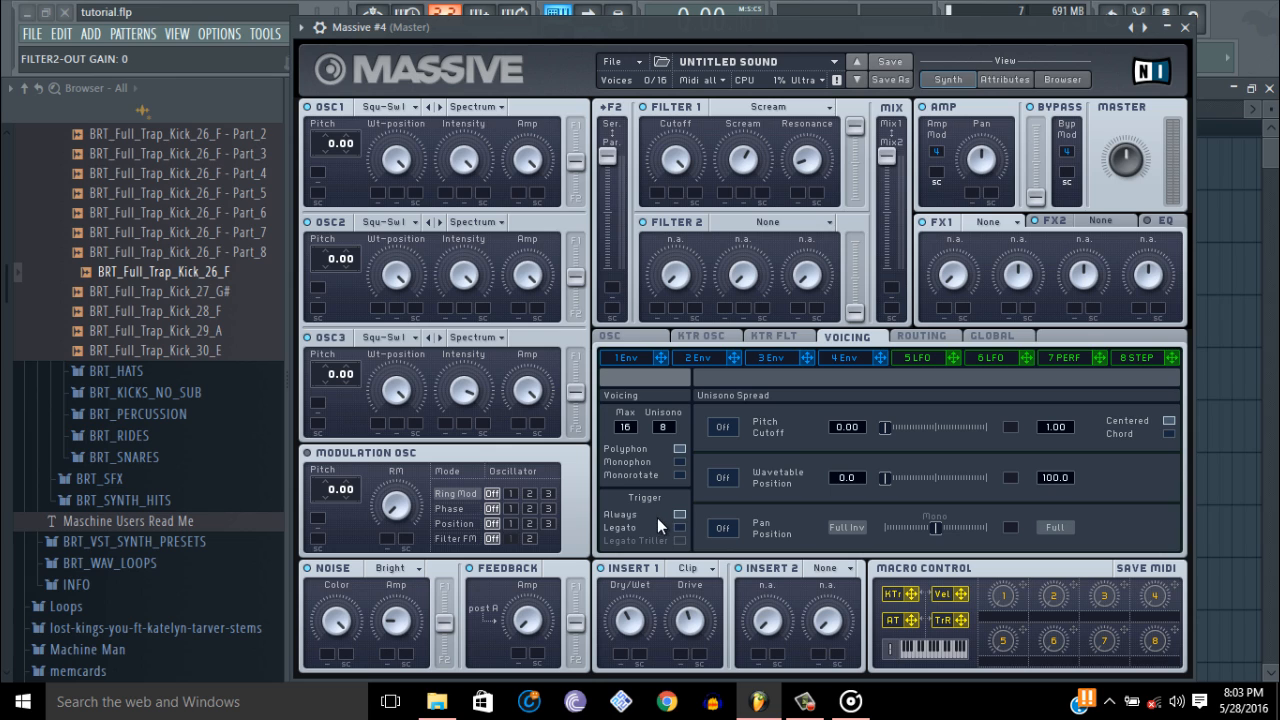
pyautogui.click(722, 527)
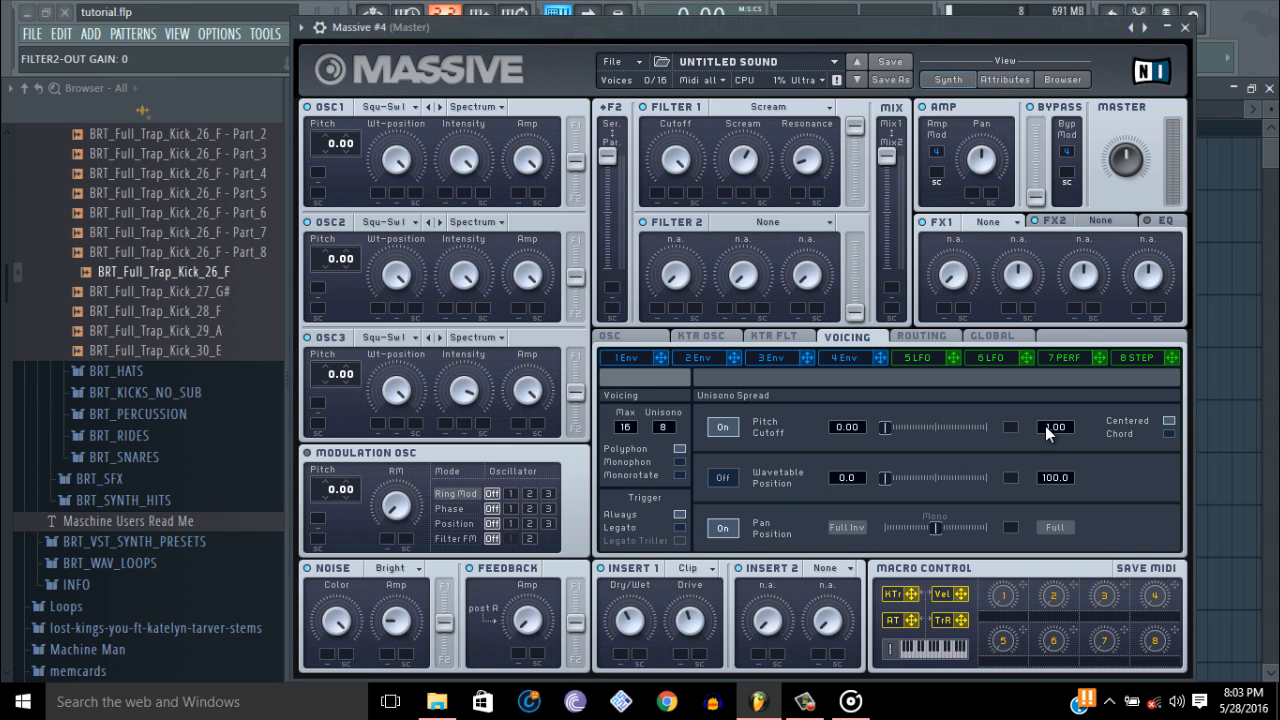
pyautogui.moveTo(1045, 426); pyautogui.dragTo(1048, 423)
# Load Brauner Tube into FX1 and set both its Dry/Wet and Drive to 20.
pyautogui.click(1007, 222)
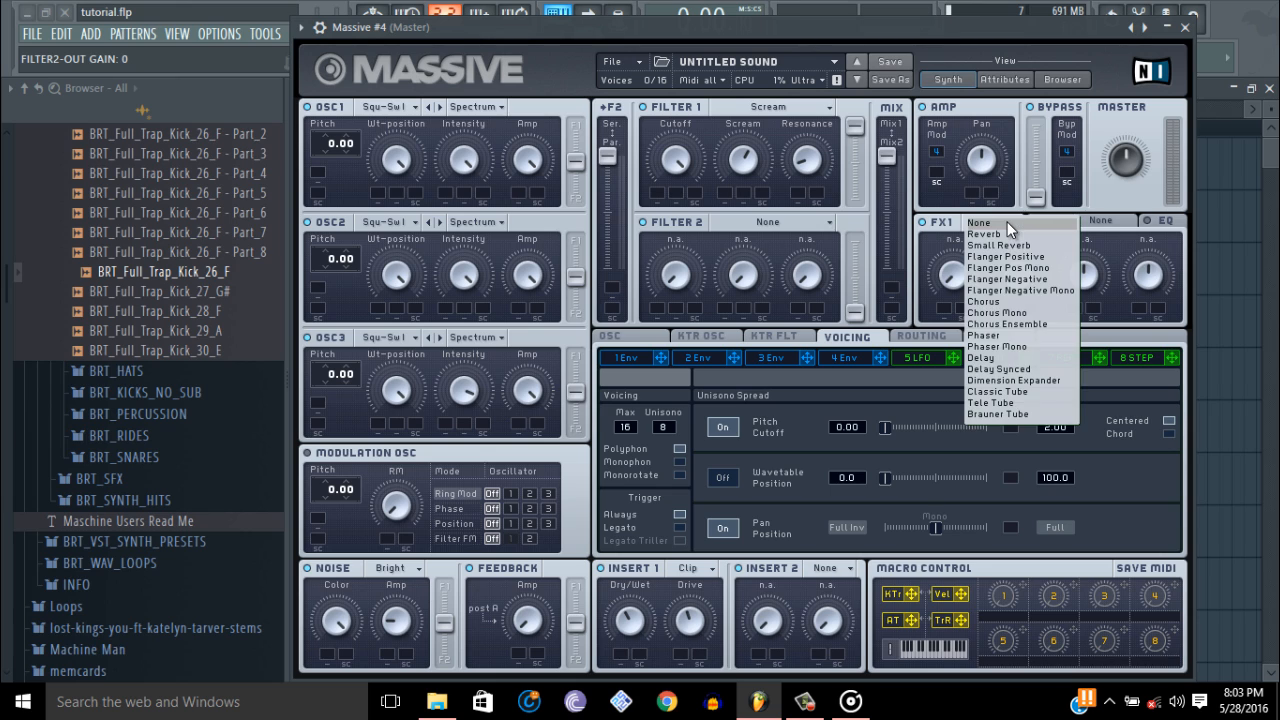
pyautogui.click(997, 413)
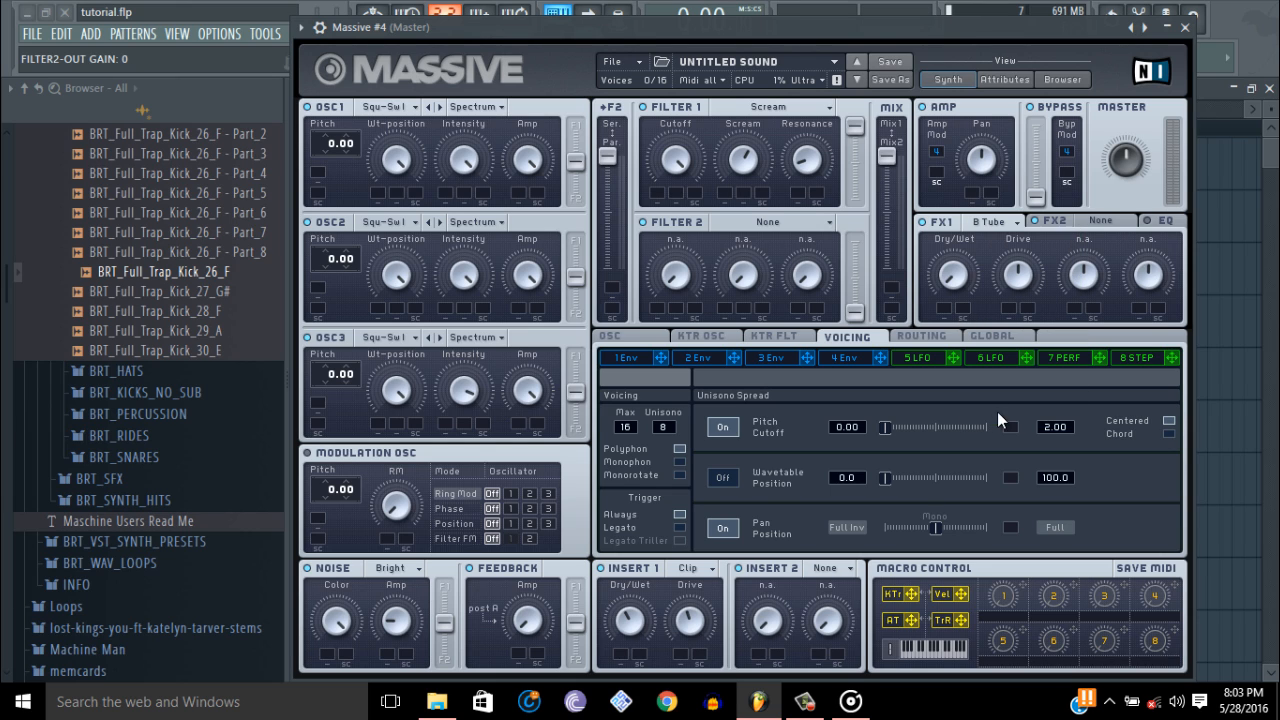
pyautogui.moveTo(959, 288); pyautogui.dragTo(951, 244)
pyautogui.moveTo(1021, 284); pyautogui.dragTo(965, 309)
pyautogui.click(957, 286)
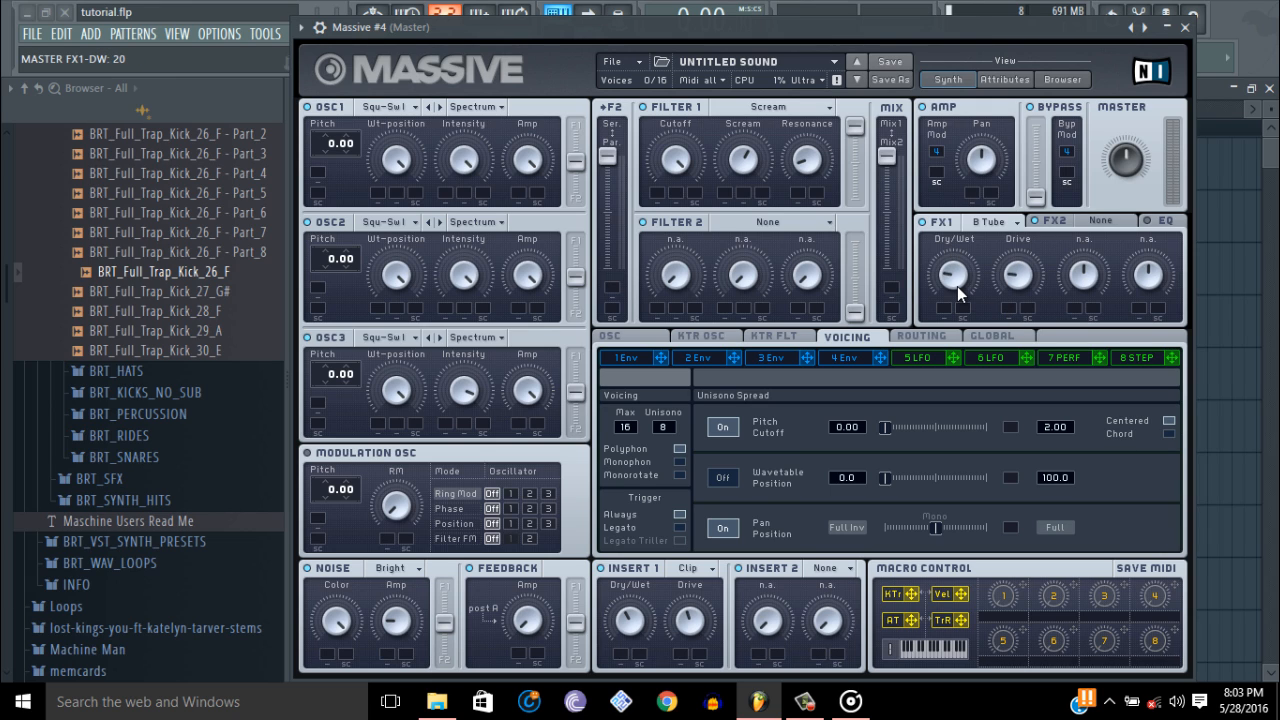
pyautogui.moveTo(1016, 268); pyautogui.dragTo(1016, 264)
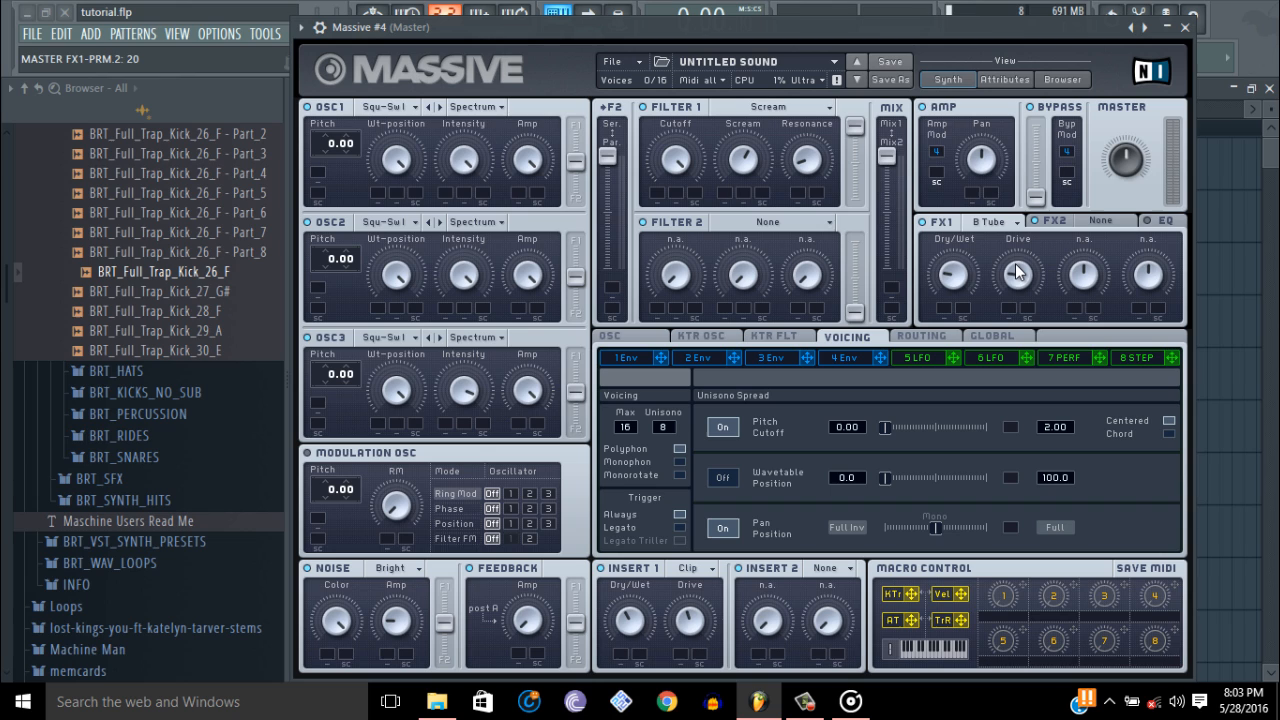
pyautogui.click(955, 277)
# Load Chorus Ensemble into FX2 with Dry/Wet at 20 and Depth at 18, and lower its Offset.
pyautogui.click(1095, 218)
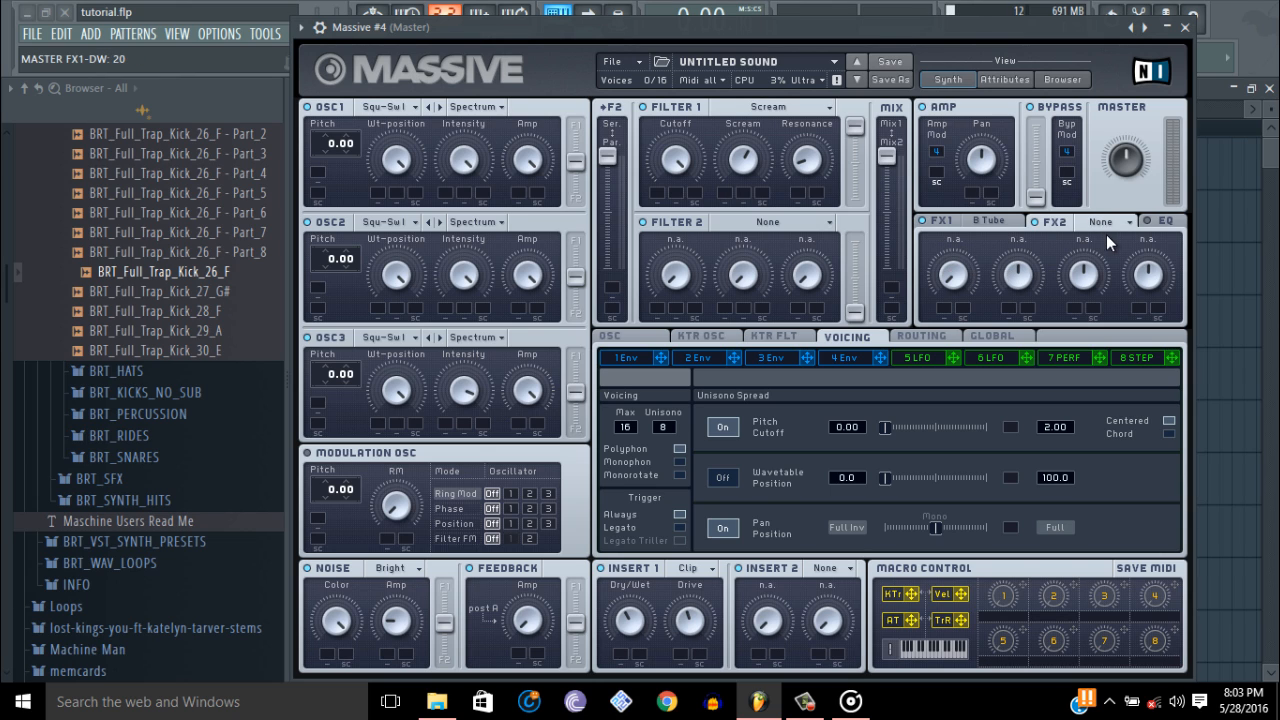
pyautogui.click(1107, 222)
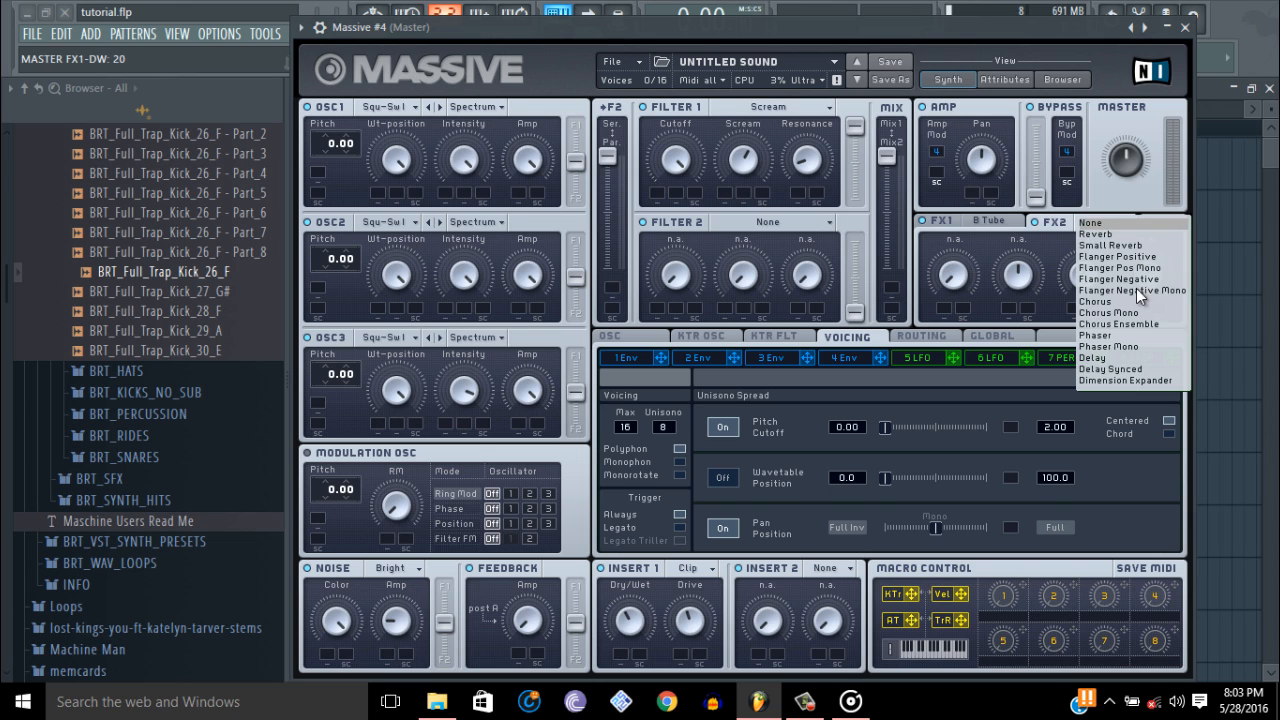
pyautogui.click(1121, 324)
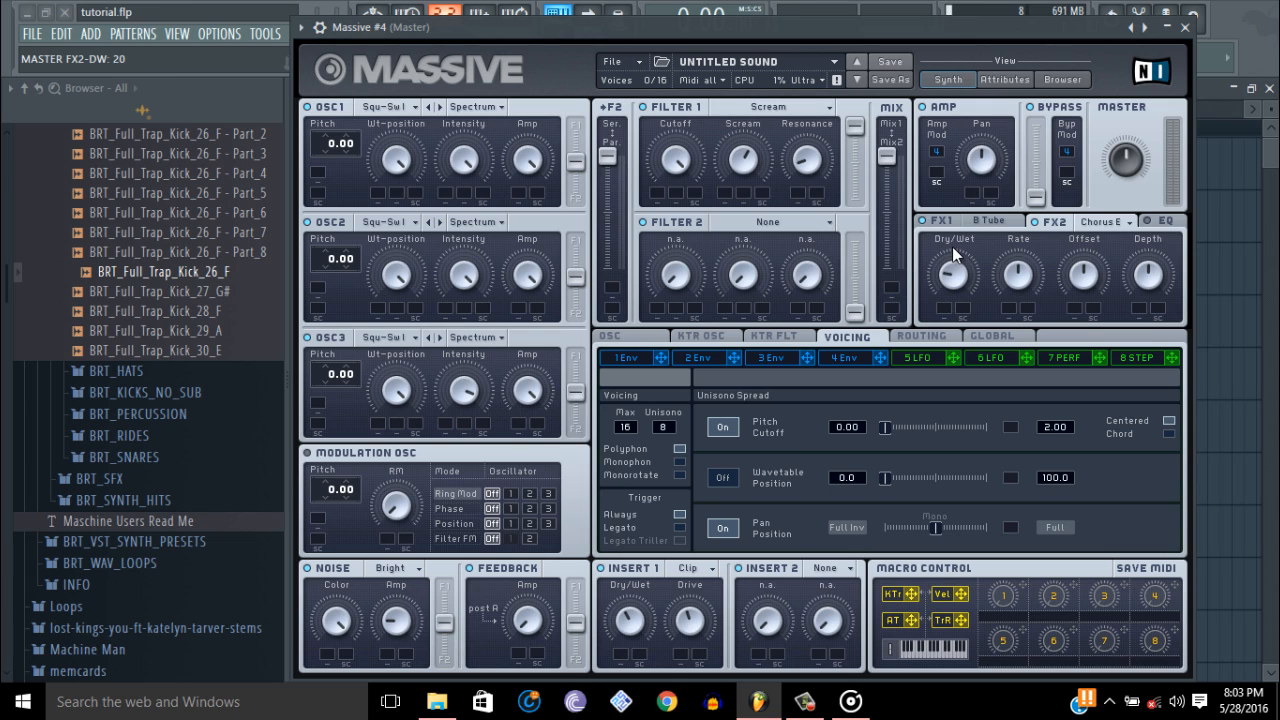
pyautogui.moveTo(1072, 295); pyautogui.dragTo(1083, 320)
pyautogui.moveTo(1148, 268); pyautogui.dragTo(1140, 319)
# Enable the EQ and set the High Shelf to 68 and the Low Shelf to 47.
pyautogui.click(1163, 222)
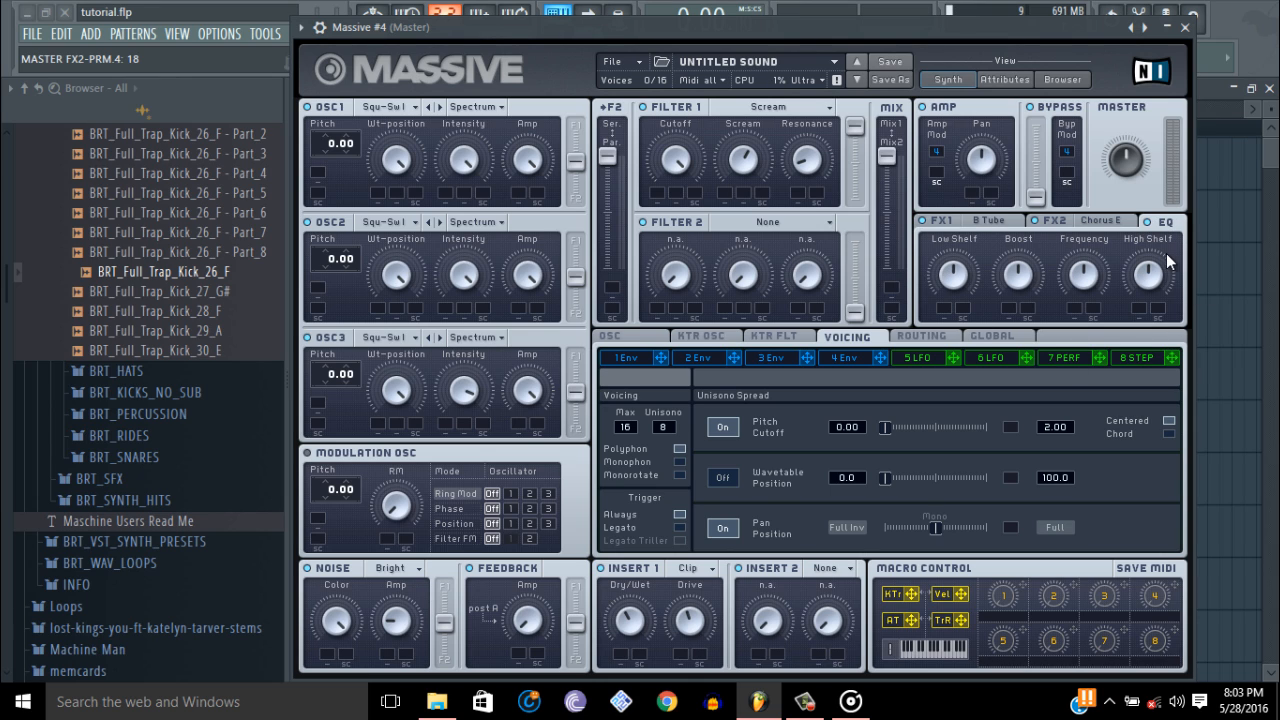
pyautogui.moveTo(1166, 253); pyautogui.dragTo(1162, 248)
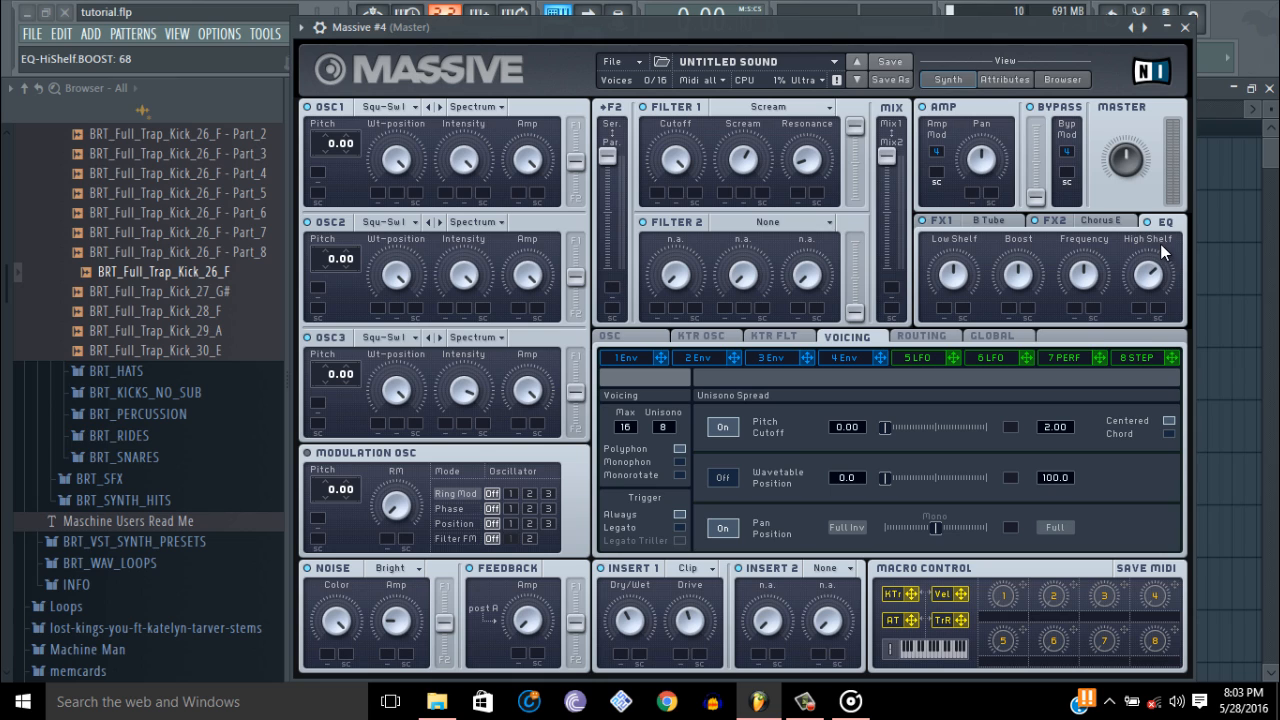
pyautogui.click(957, 278)
# Set the pitchbend range to 2.00 up and -2.00 down, and extend the vibrato envelope's decay to infinity.
pyautogui.click(640, 337)
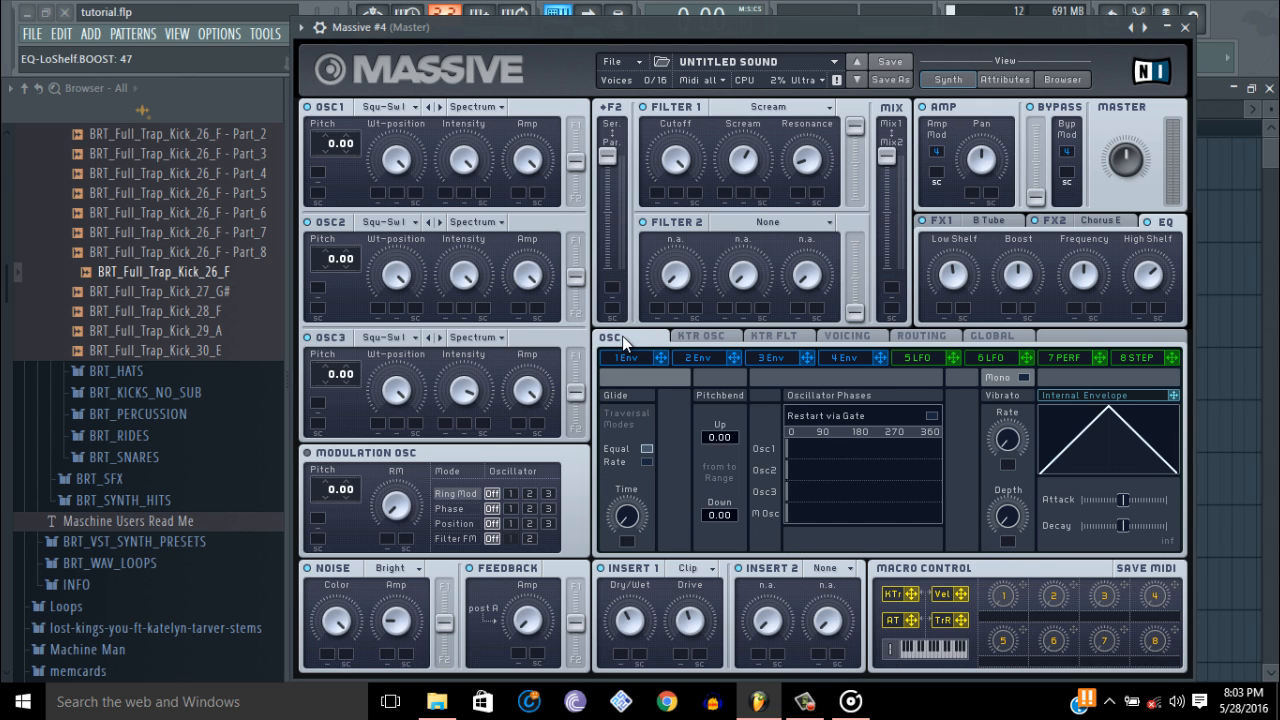
pyautogui.moveTo(1012, 462); pyautogui.dragTo(1014, 364)
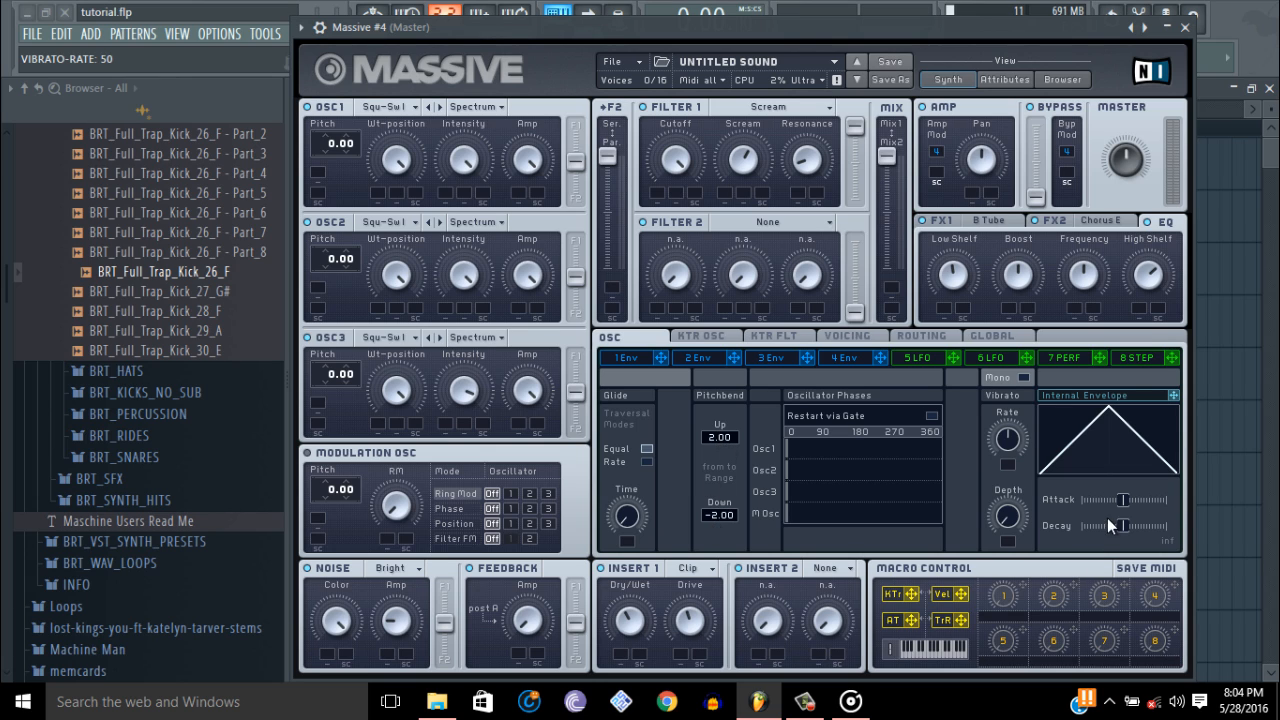
pyautogui.moveTo(1121, 524); pyautogui.dragTo(1221, 525)
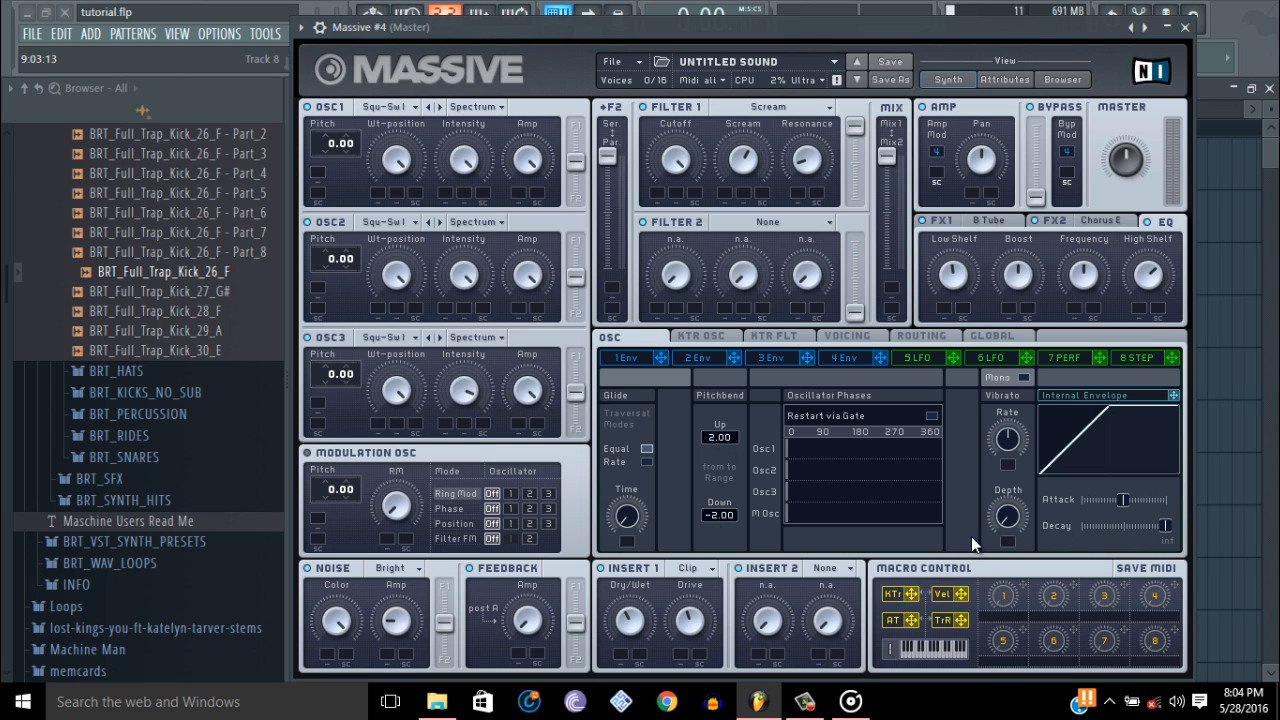
# Shape Envelope 4 with an attack time of 0, a decay level of 100 and a release time of 16.
pyautogui.click(842, 357)
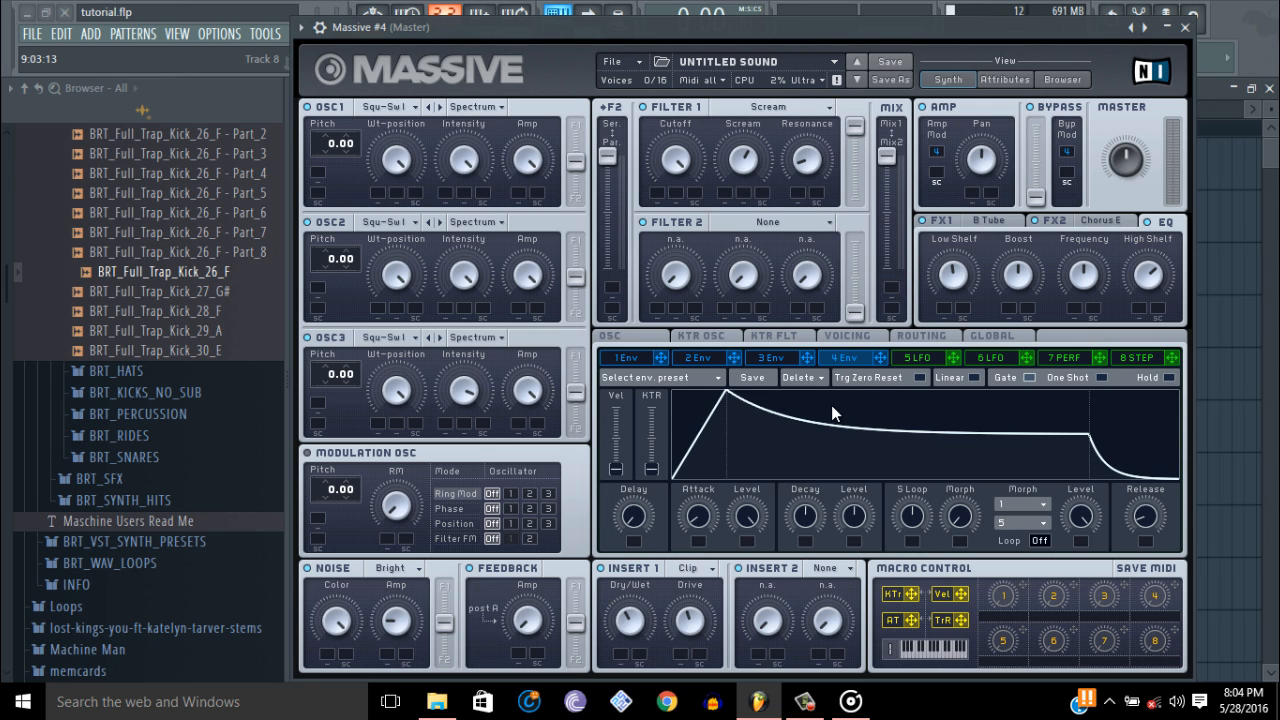
pyautogui.moveTo(698, 516); pyautogui.dragTo(693, 576)
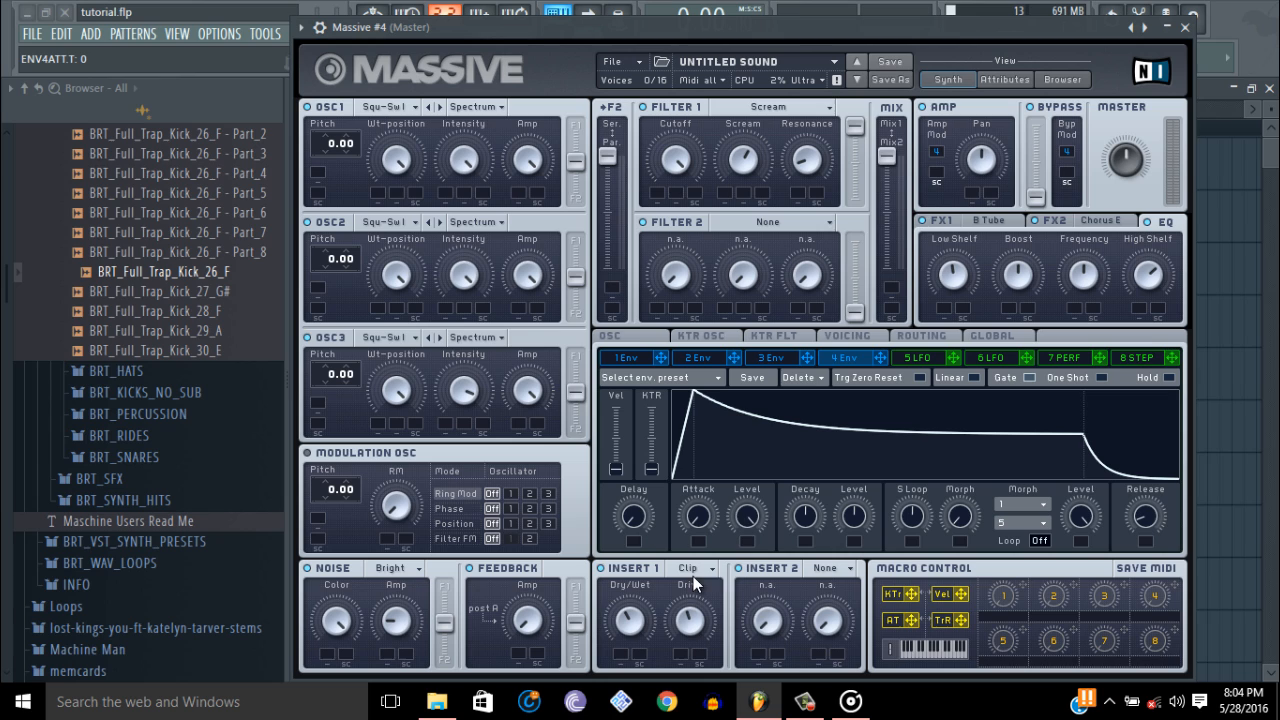
pyautogui.click(755, 527)
pyautogui.click(856, 520)
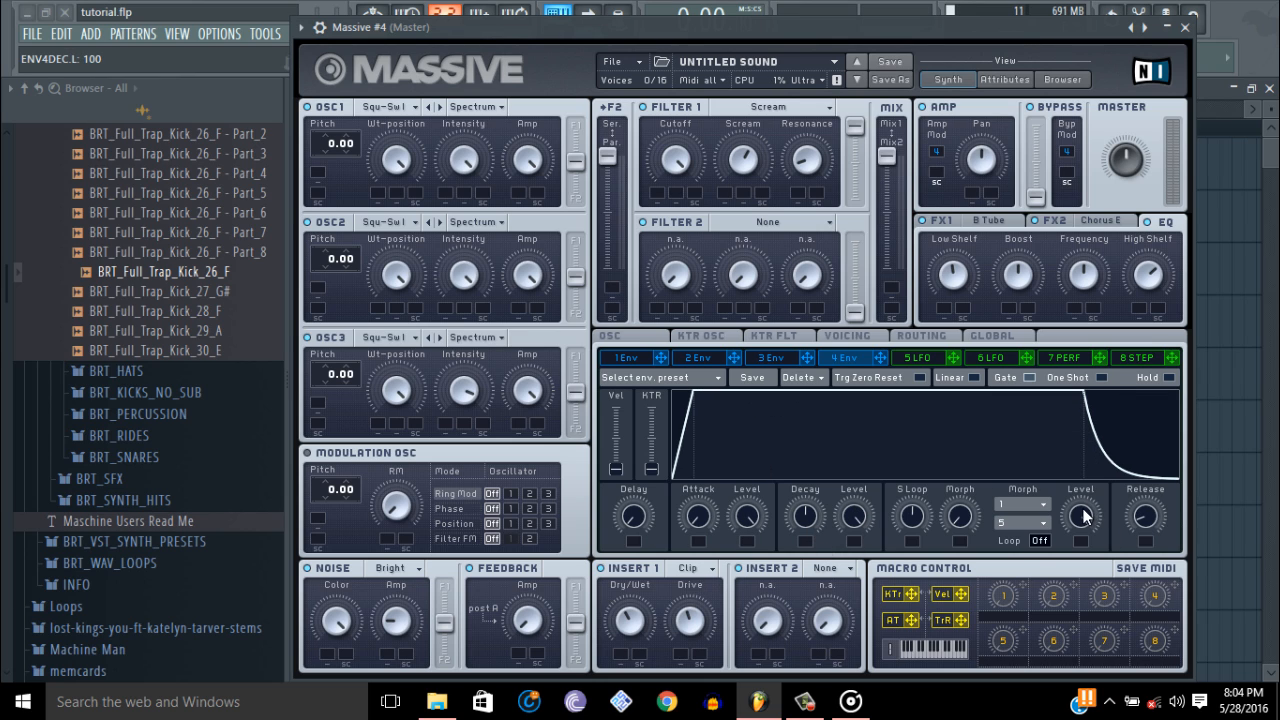
pyautogui.moveTo(1154, 534); pyautogui.dragTo(1150, 512)
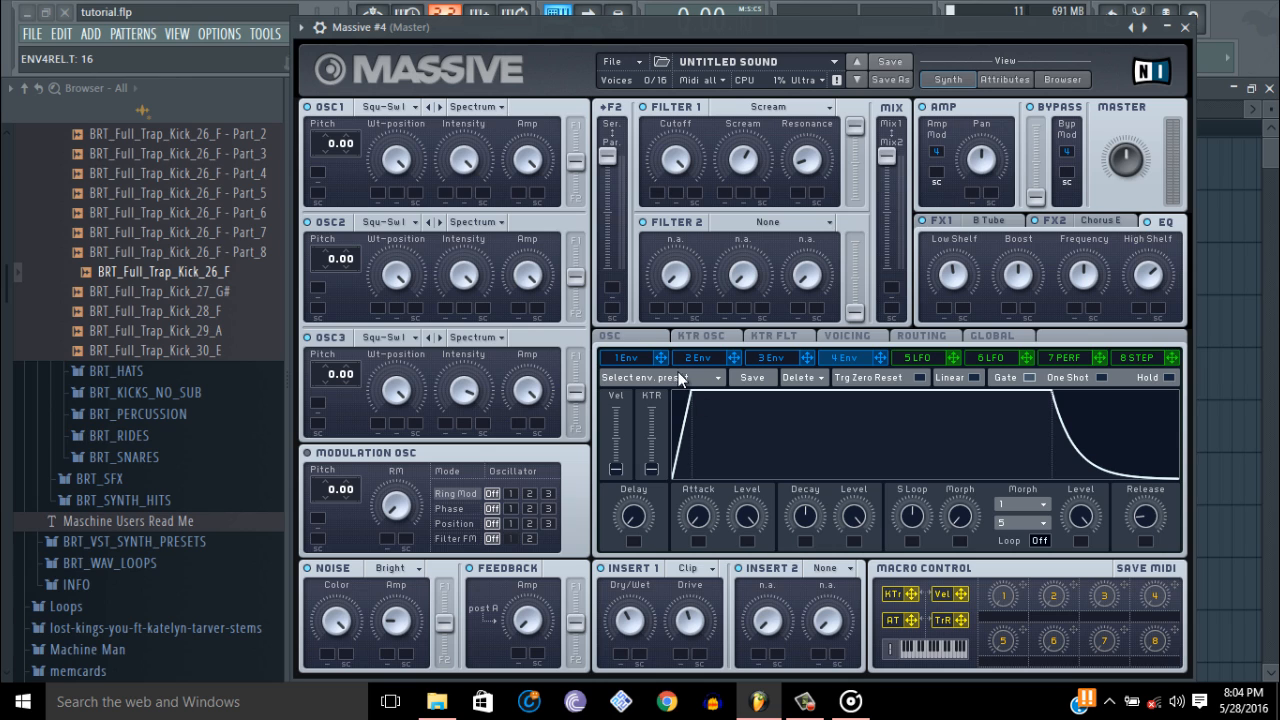
# Assign Macro 1 to the vibrato rate and Macro 2 to the vibrato depth.
pyautogui.click(647, 337)
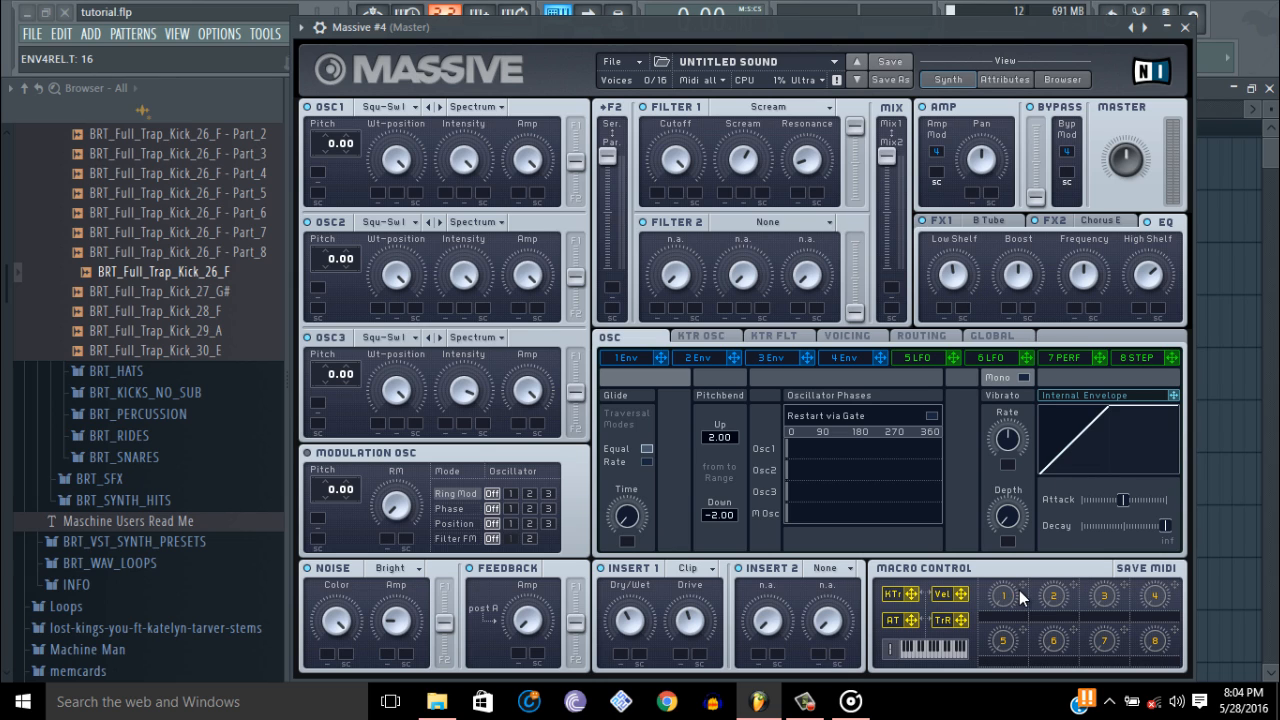
pyautogui.moveTo(1022, 597); pyautogui.dragTo(1010, 471)
pyautogui.moveTo(1073, 585); pyautogui.dragTo(1007, 534)
# Assign Macro 1 to the unison Pan Position spread and Macro 2 to the Pitch Cutoff spread.
pyautogui.click(848, 336)
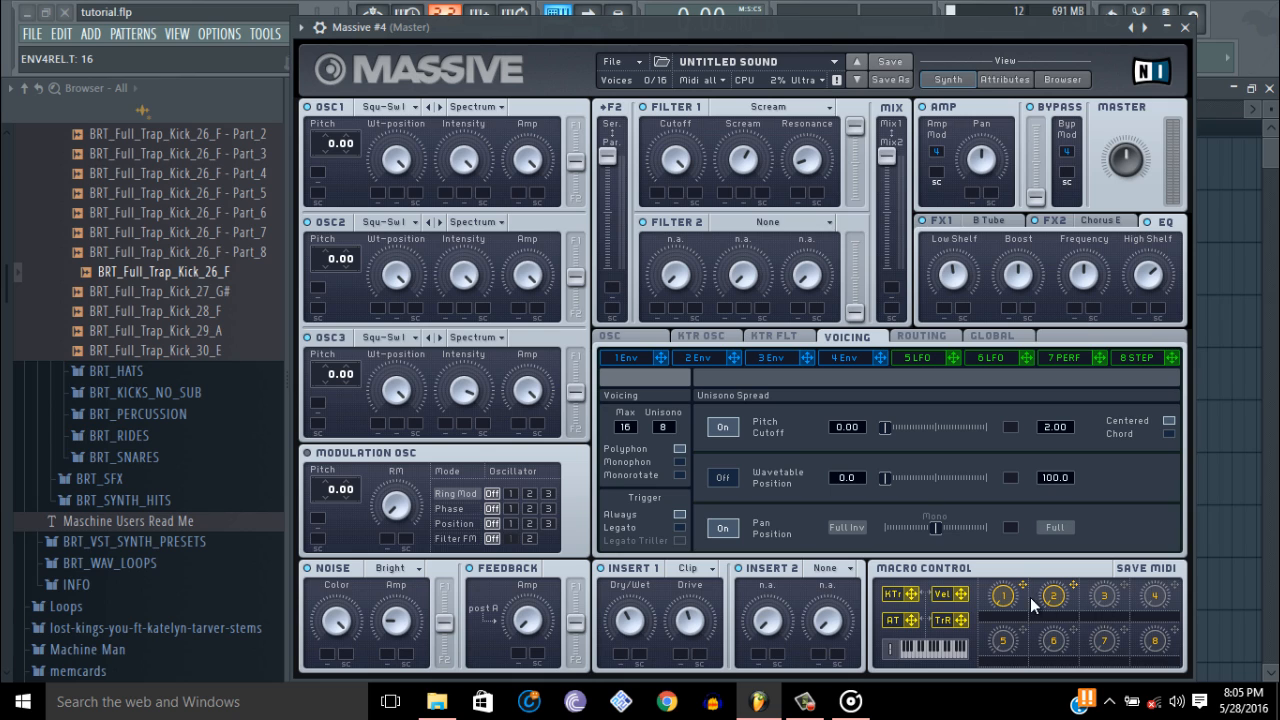
pyautogui.moveTo(1021, 583); pyautogui.dragTo(1010, 527)
pyautogui.moveTo(1075, 585); pyautogui.dragTo(1012, 428)
# Modulate the oscillator pitches with Macro 2, by 1.00 on OSC2 and -1.00 on OSC3.
pyautogui.moveTo(330, 384); pyautogui.dragTo(331, 386)
pyautogui.moveTo(1074, 588); pyautogui.dragTo(318, 309)
pyautogui.moveTo(342, 425); pyautogui.dragTo(400, 450)
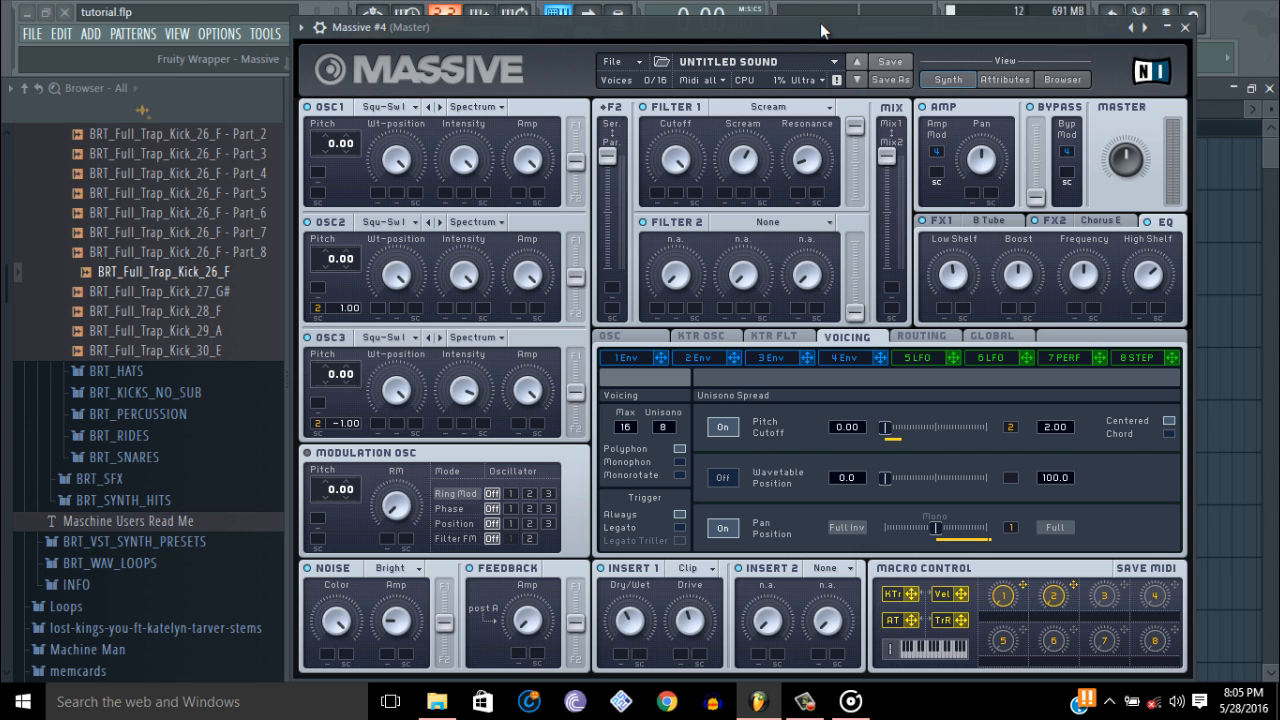
# Play test notes on the Massive #4 patch and try out different Macro 1 amounts.
pyautogui.moveTo(820, 23); pyautogui.dragTo(863, 84)
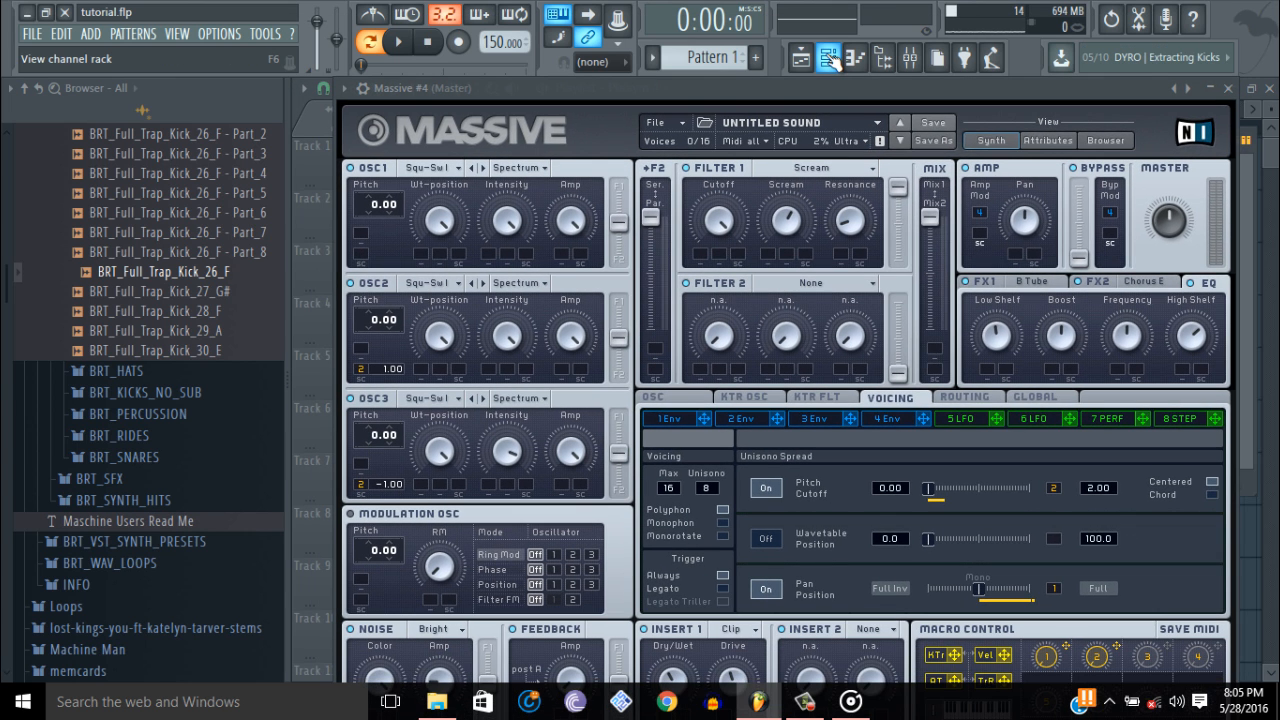
pyautogui.press('w')
pyautogui.press('w')
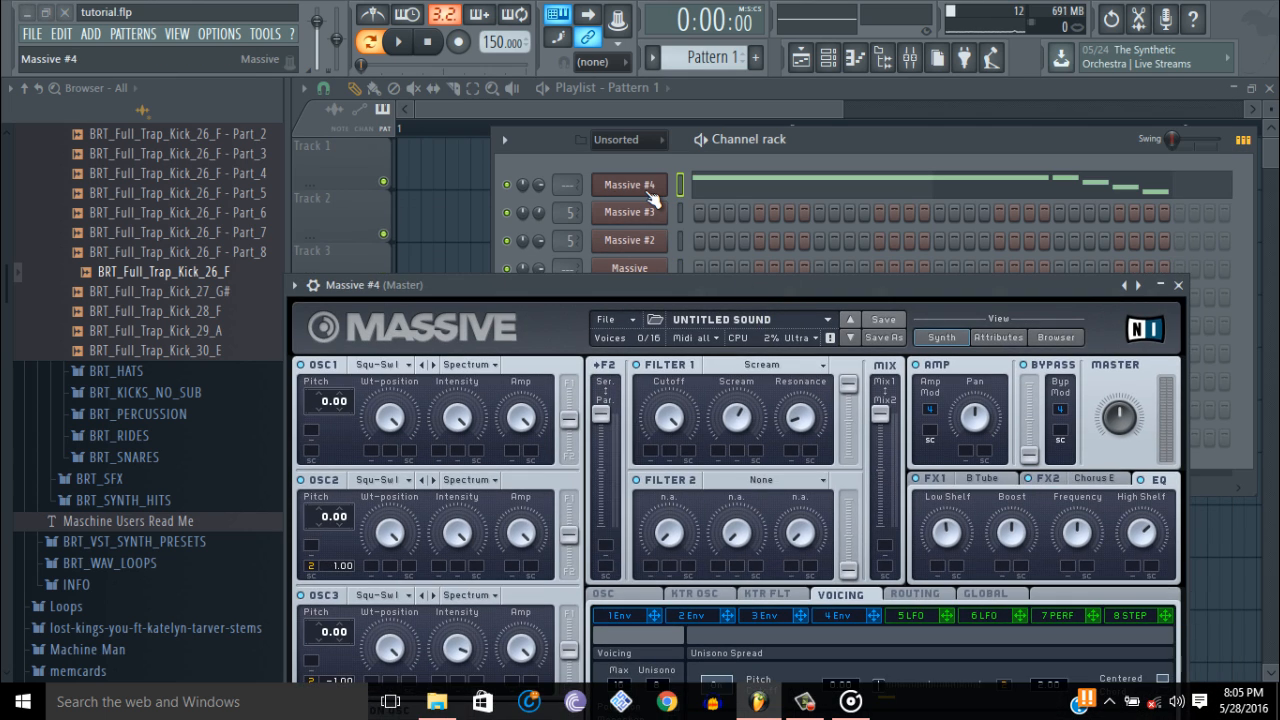
pyautogui.click(648, 193)
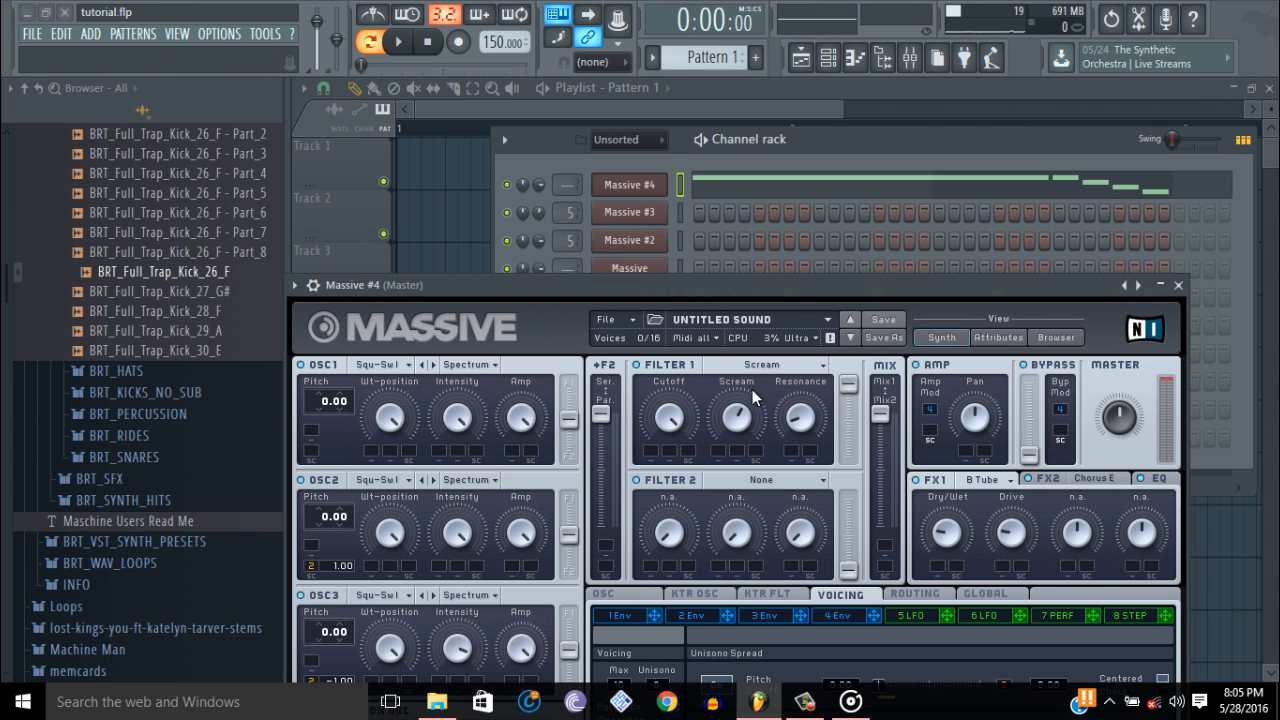
pyautogui.moveTo(738, 290); pyautogui.dragTo(748, 24)
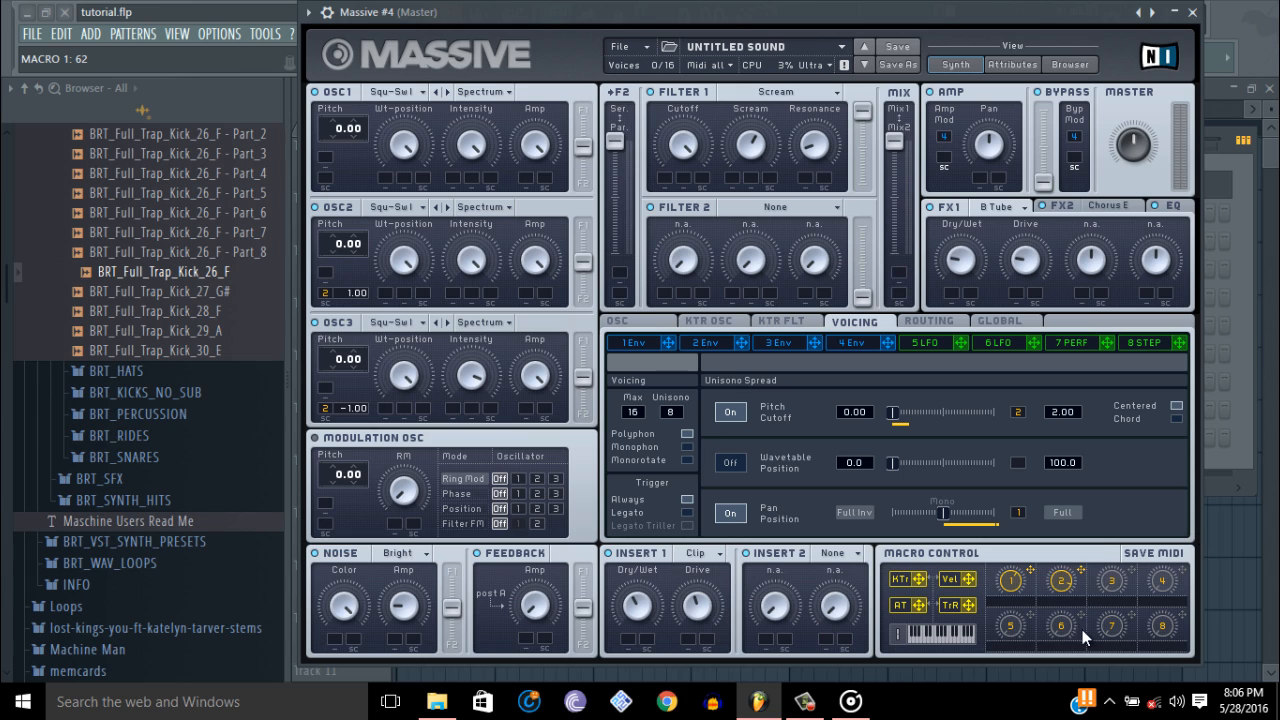
pyautogui.moveTo(1013, 586); pyautogui.dragTo(1016, 582)
pyautogui.click(1192, 13)
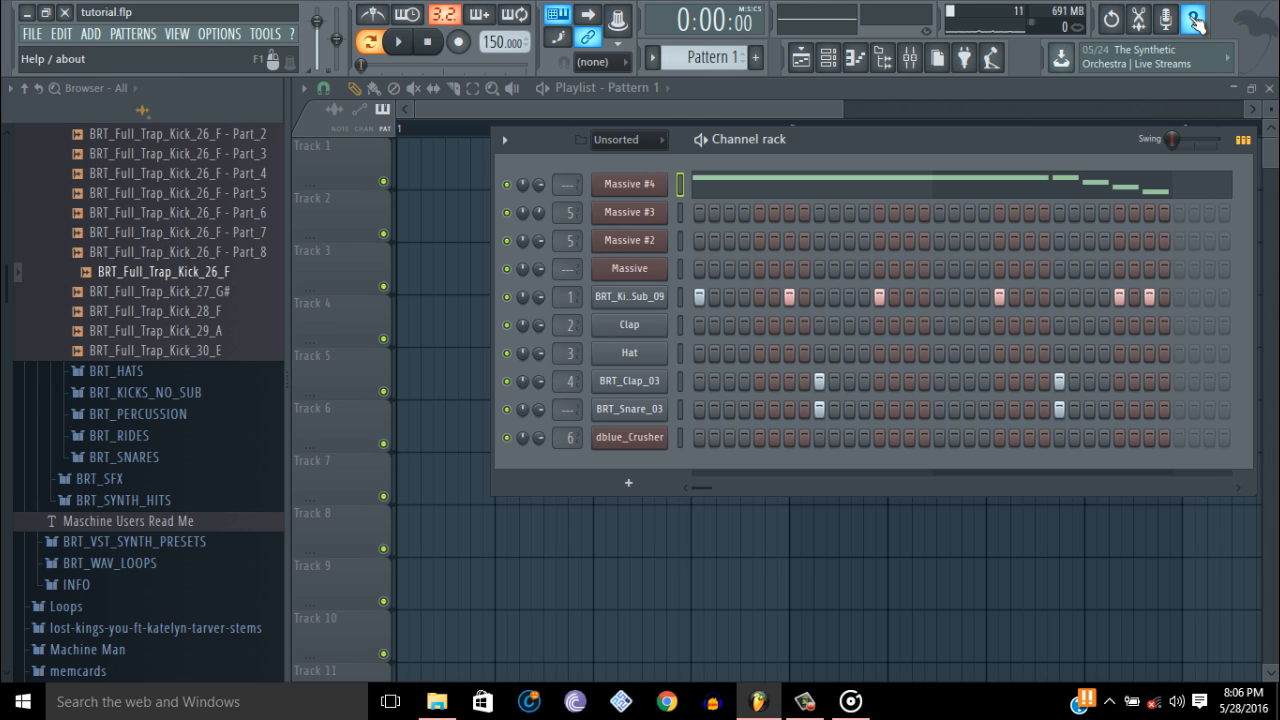
# Check the patch's loudness with test notes and lower Massive's master volume to 23.
pyautogui.press('q')
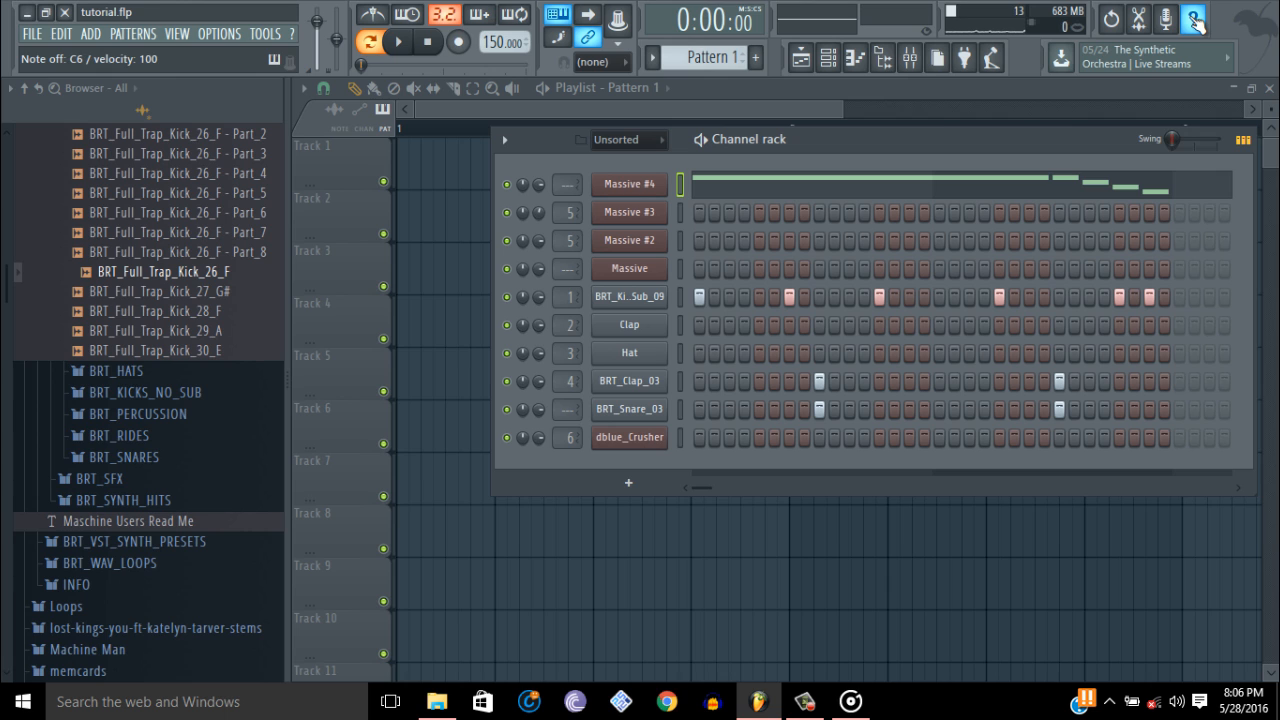
pyautogui.click(656, 188)
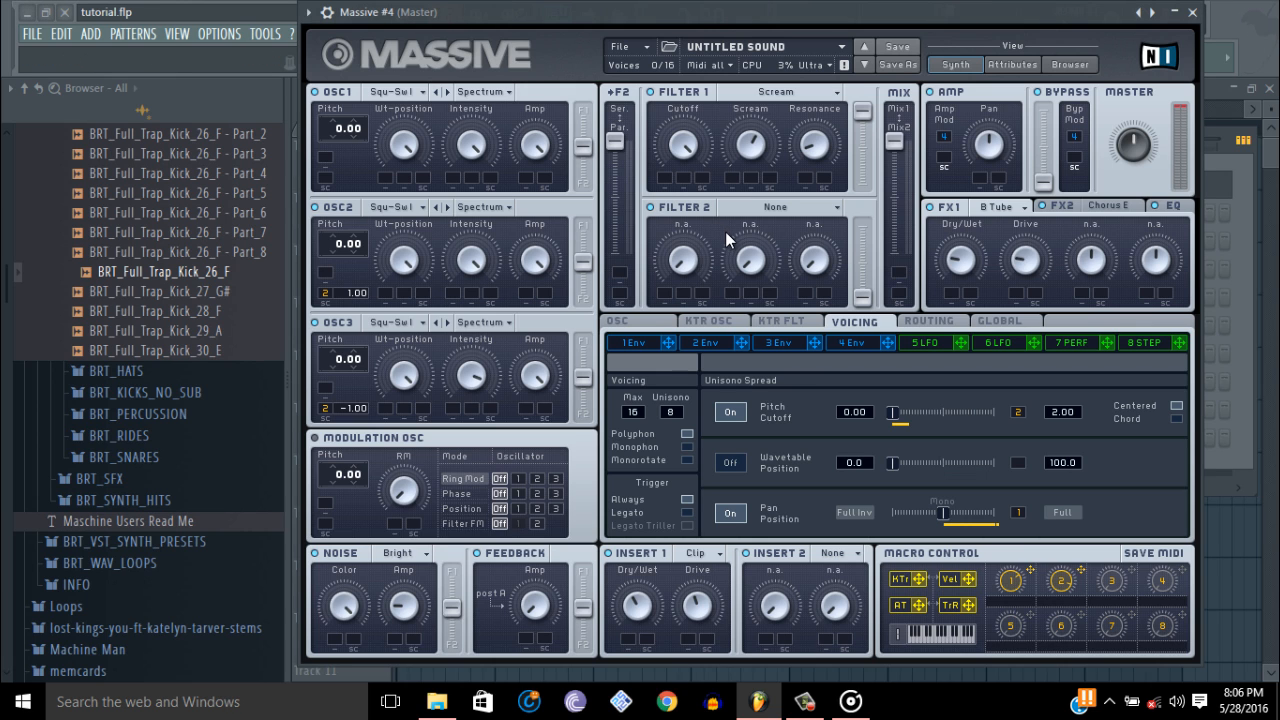
pyautogui.moveTo(705, 14); pyautogui.dragTo(752, 60)
pyautogui.press('q')
pyautogui.press('q')
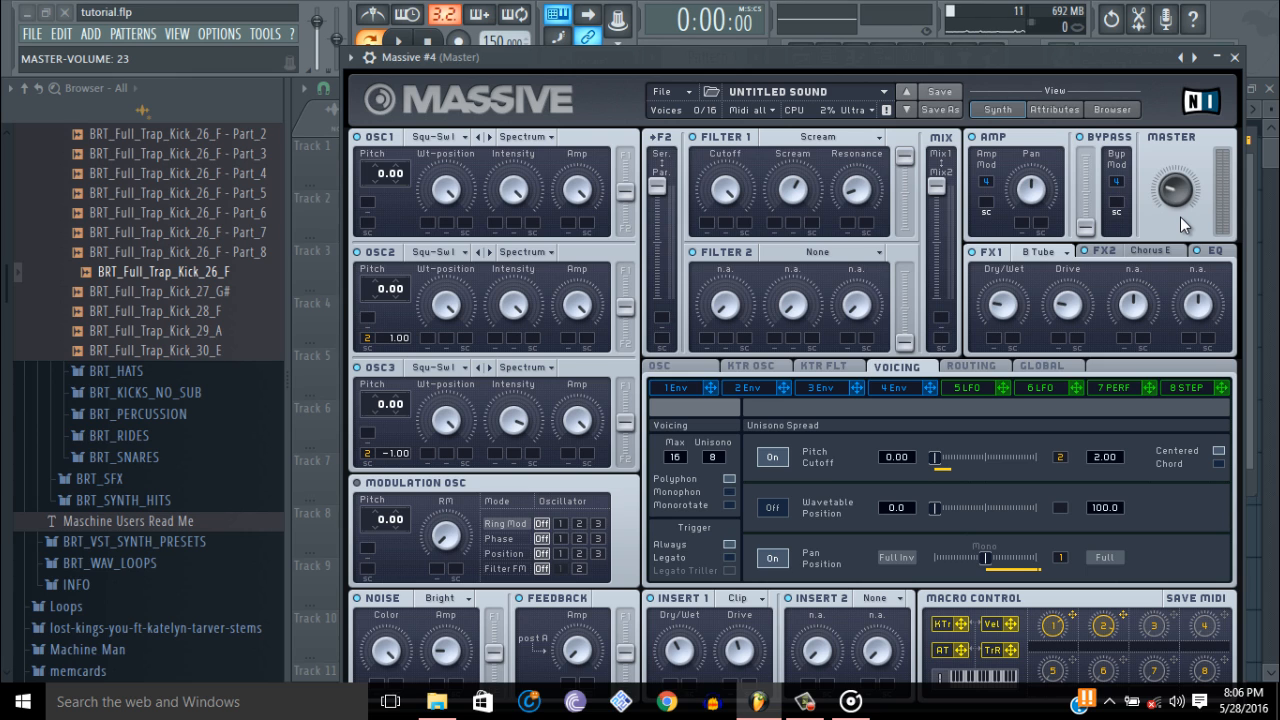
pyautogui.click(1234, 57)
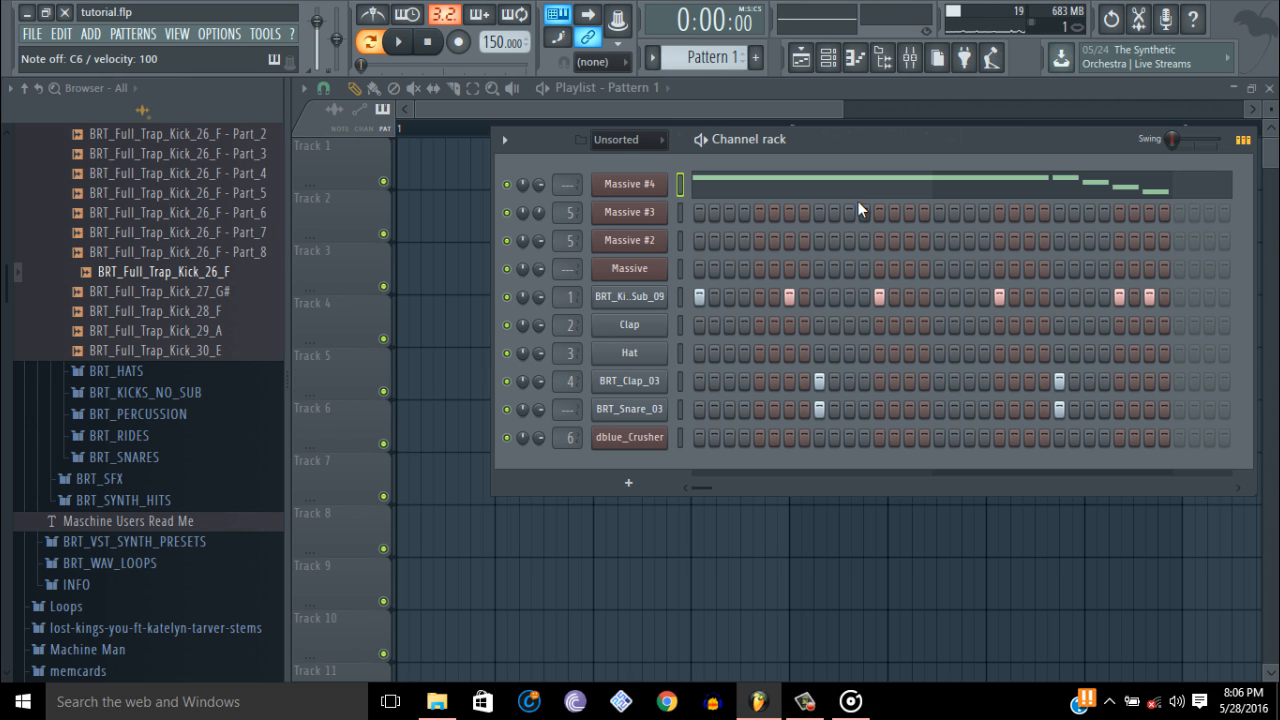
# Route the Massive #4 channel to its own mixer track and close the synth window.
pyautogui.click(624, 184)
pyautogui.moveTo(741, 60); pyautogui.dragTo(737, 81)
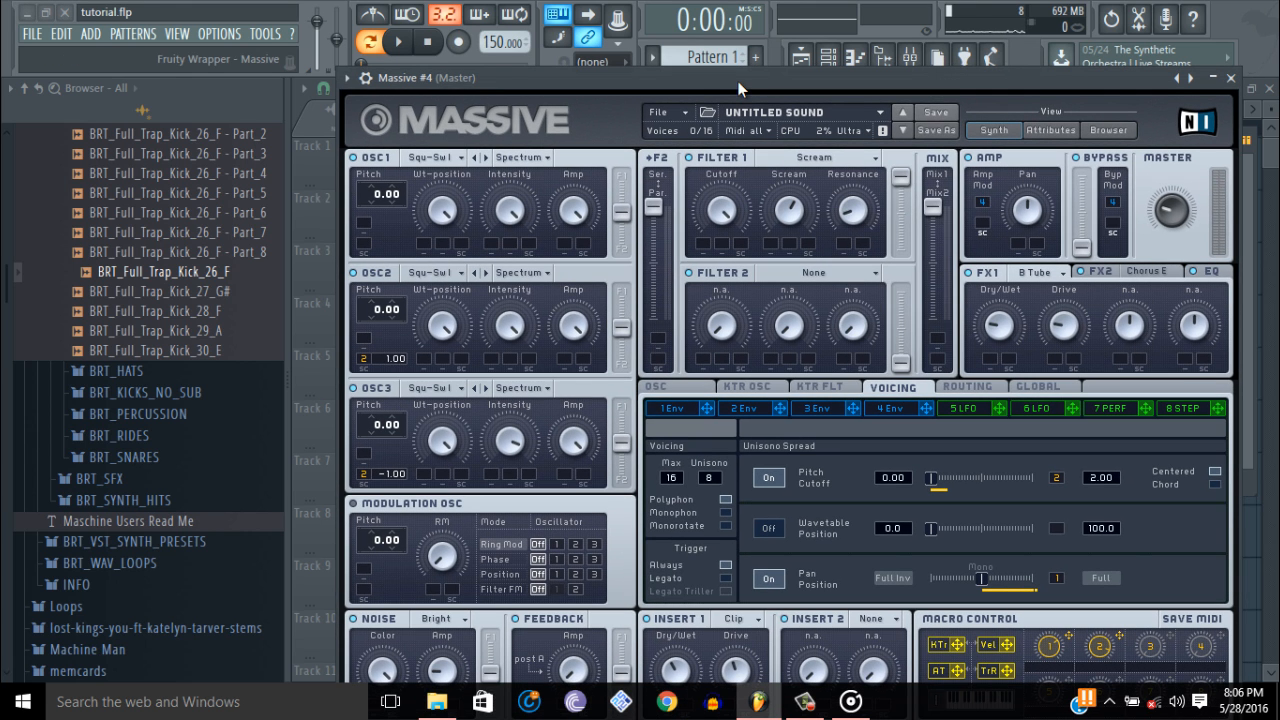
pyautogui.hotkey('ctrl', 'l')
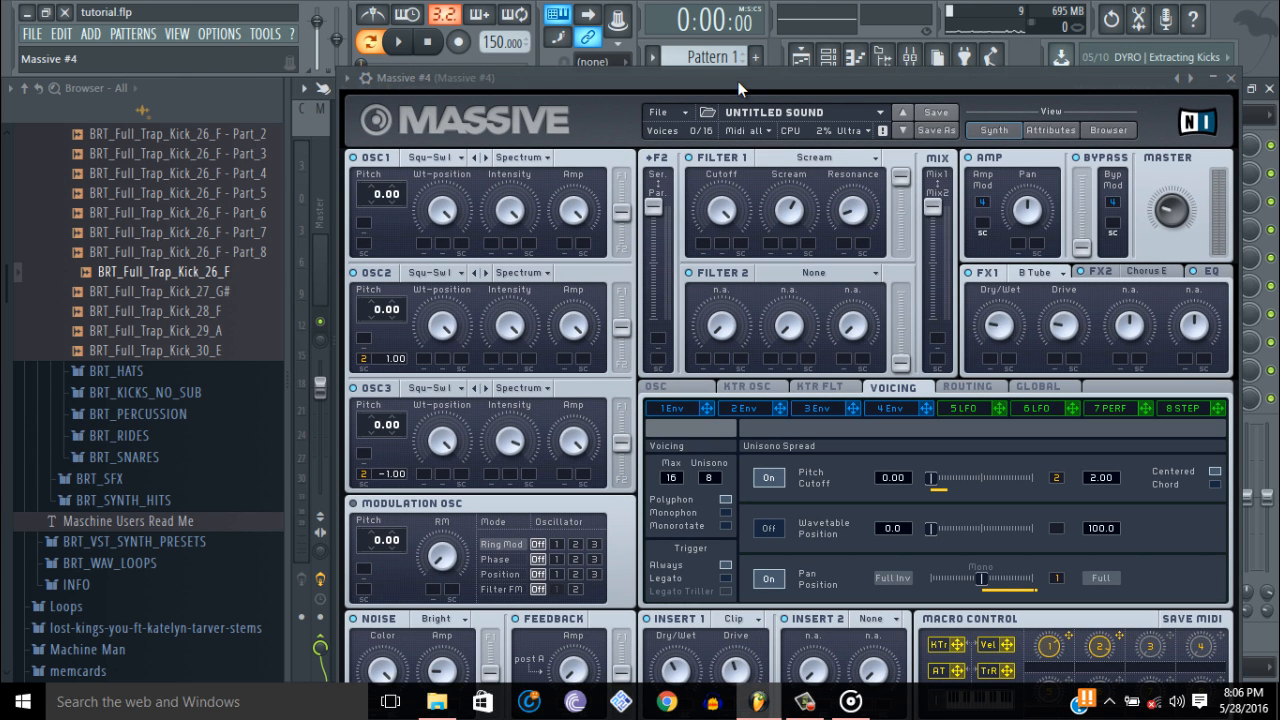
pyautogui.click(1230, 77)
# Load OTT_x64 into the first effect slot of the Massive #4 mixer track and adjust its band and output gains.
pyautogui.click(1100, 148)
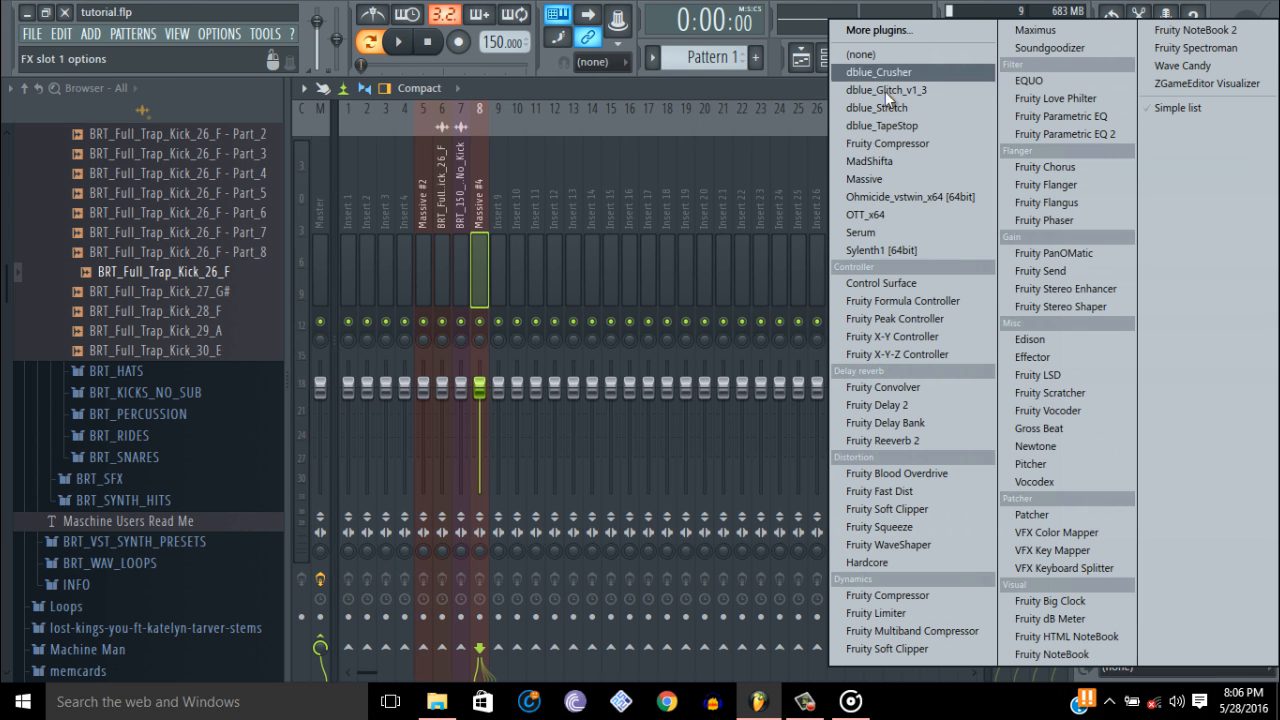
pyautogui.click(912, 32)
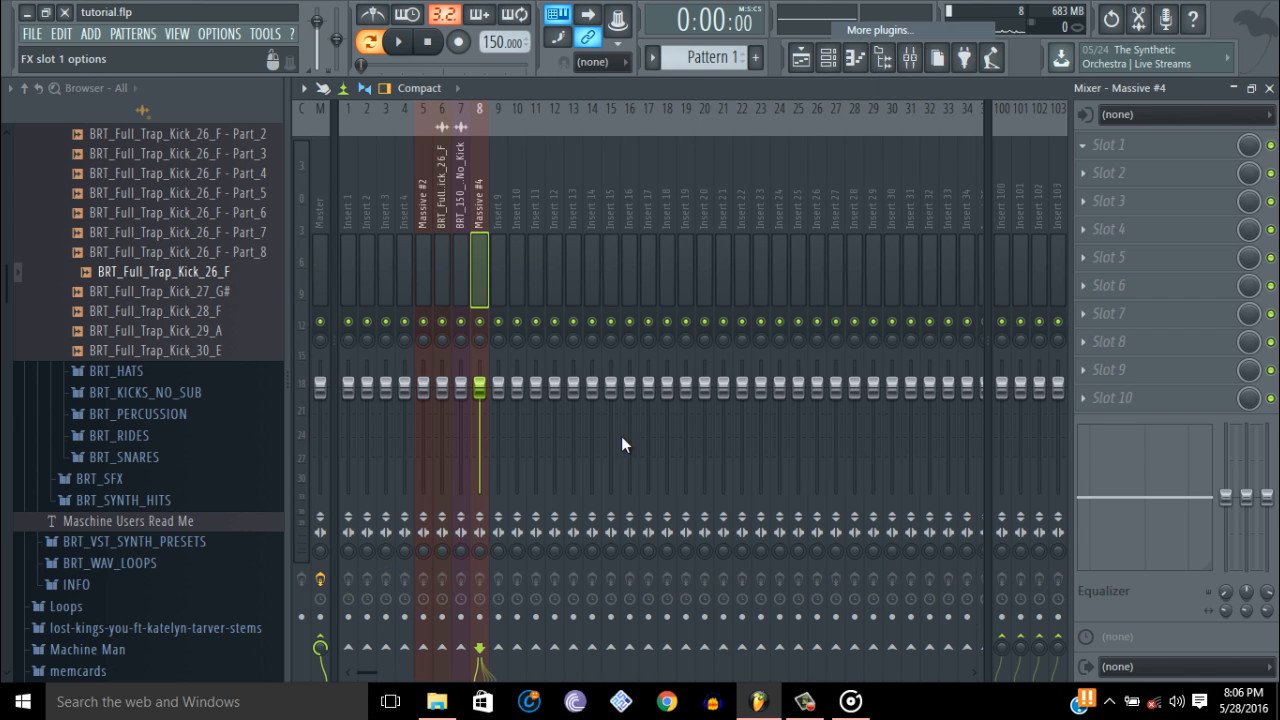
pyautogui.scroll(-10, 493, 535)
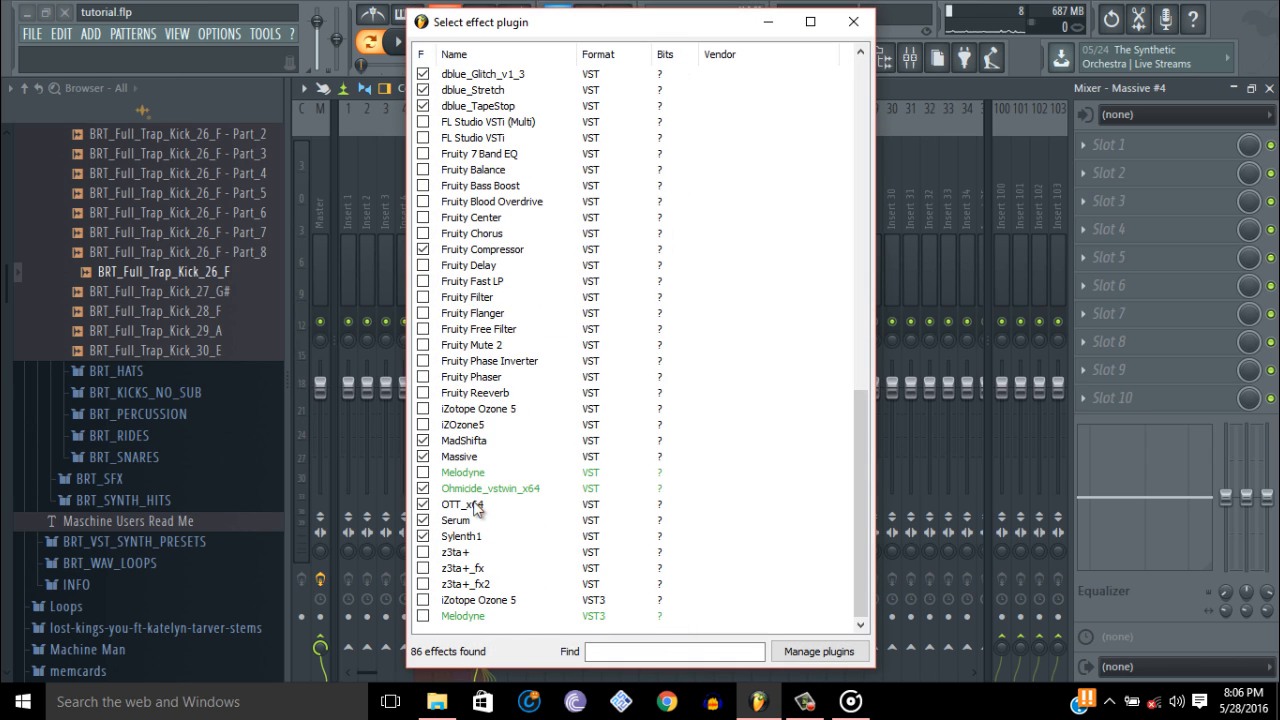
pyautogui.doubleClick(477, 508)
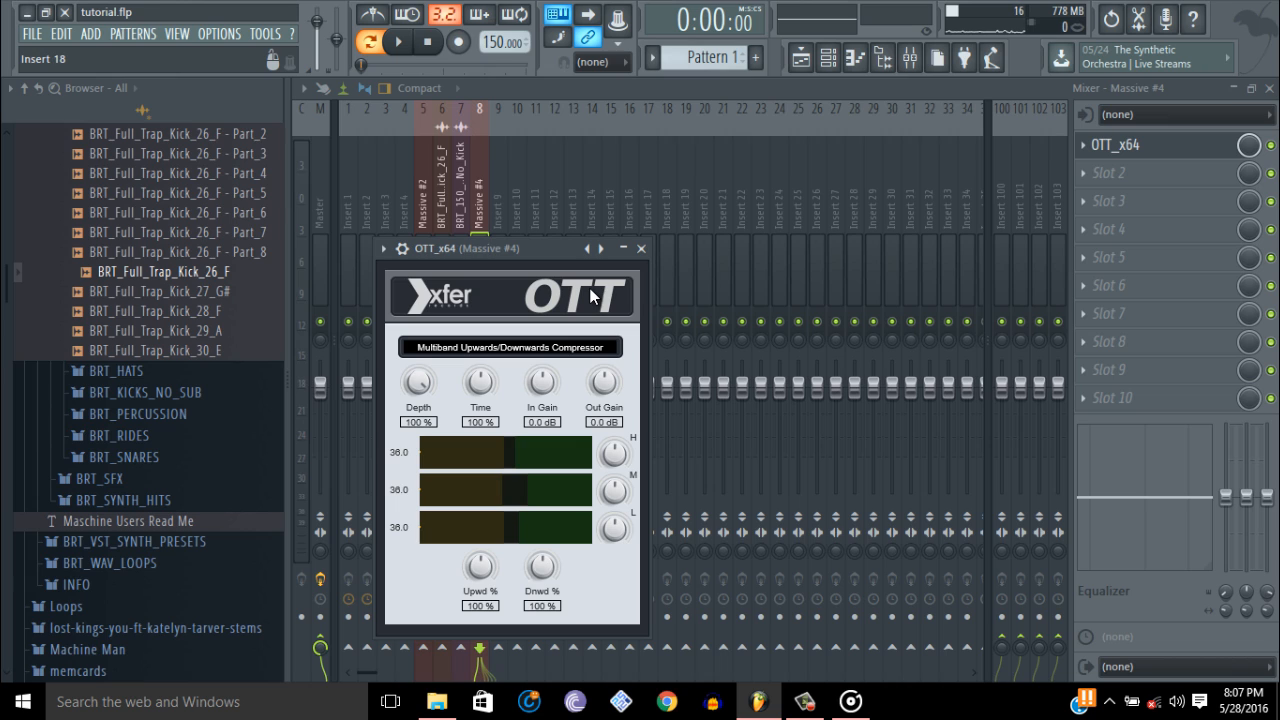
pyautogui.press('z')
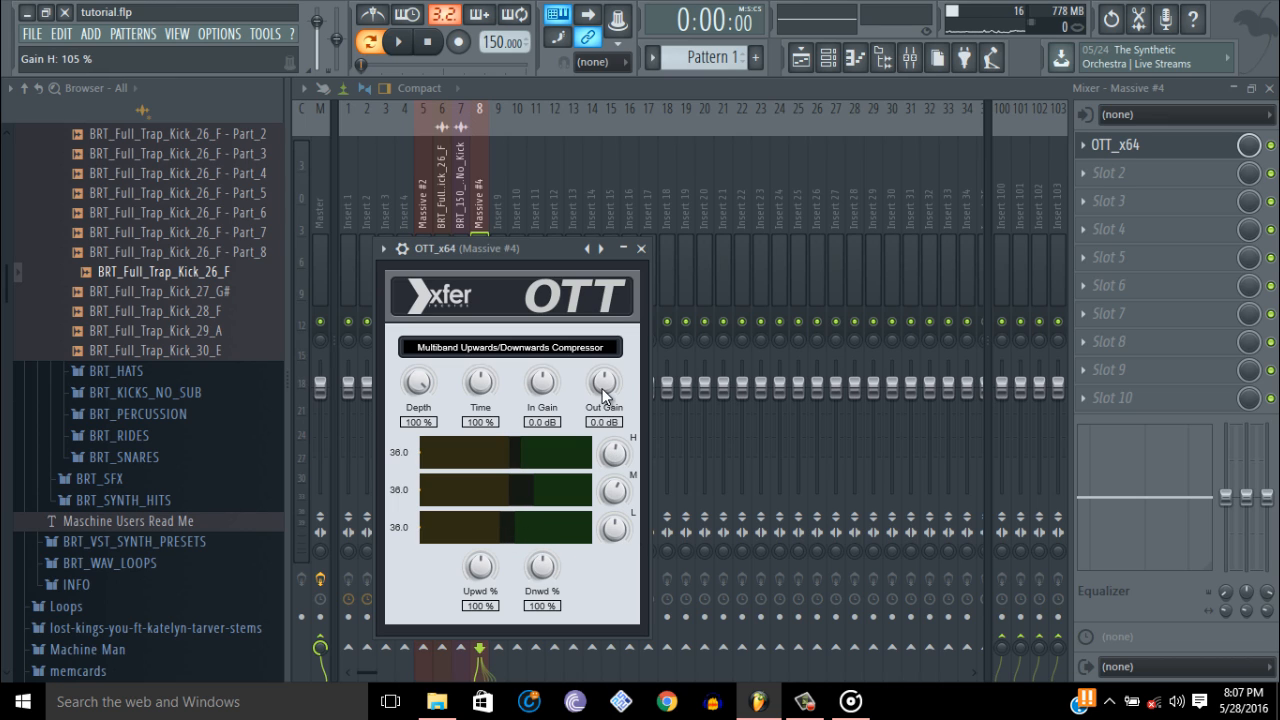
pyautogui.moveTo(602, 388); pyautogui.dragTo(604, 378)
# Load Fruity Peak Controller into the first effect slot of mixer track Insert 1.
pyautogui.click(832, 63)
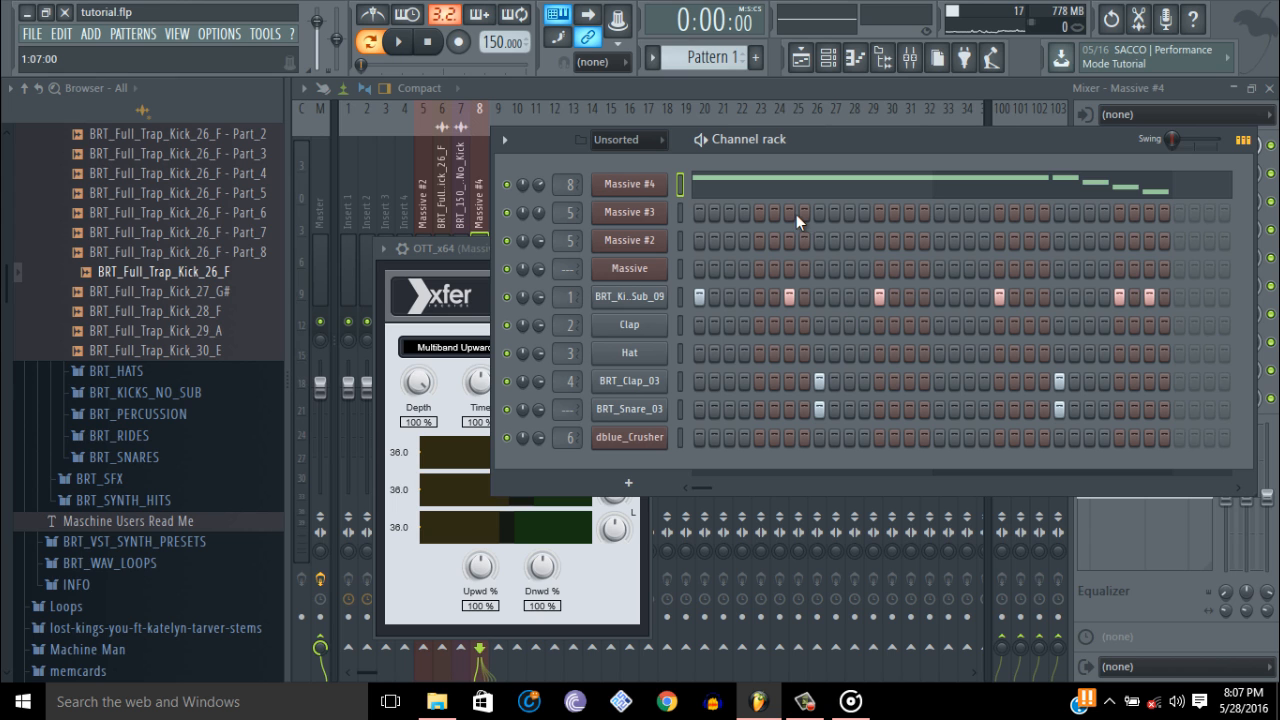
pyautogui.click(641, 192)
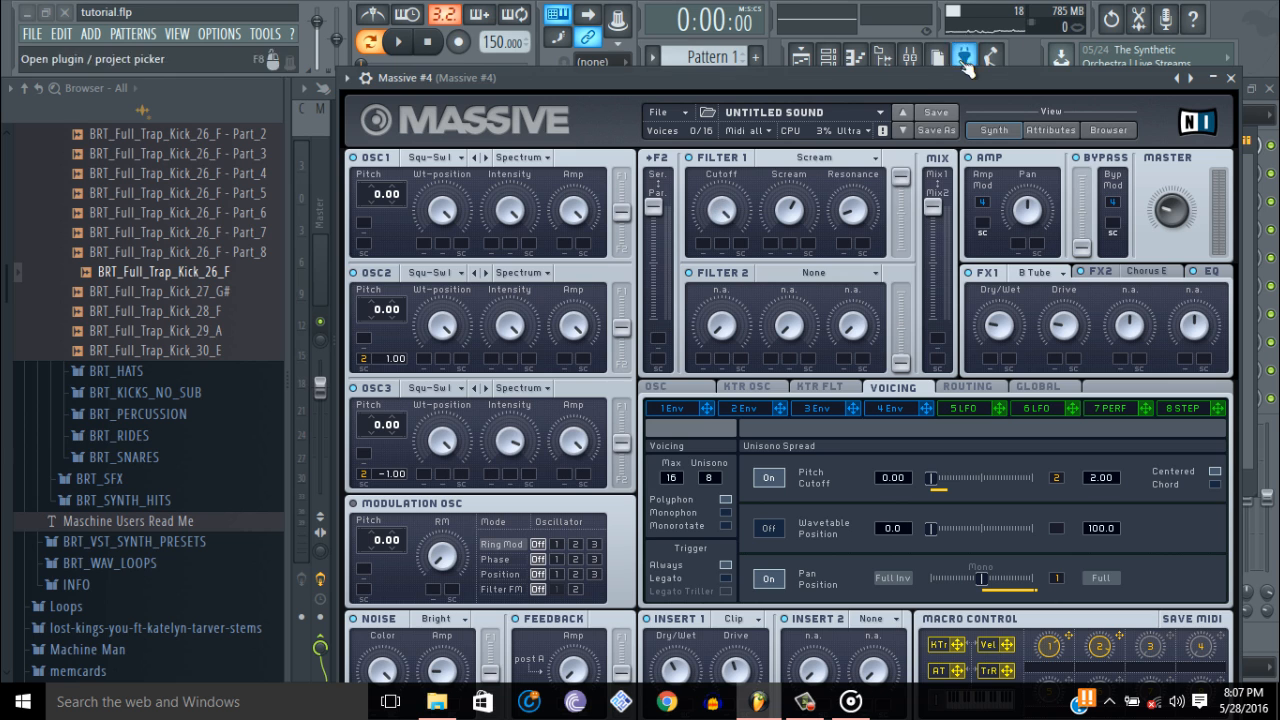
pyautogui.click(922, 55)
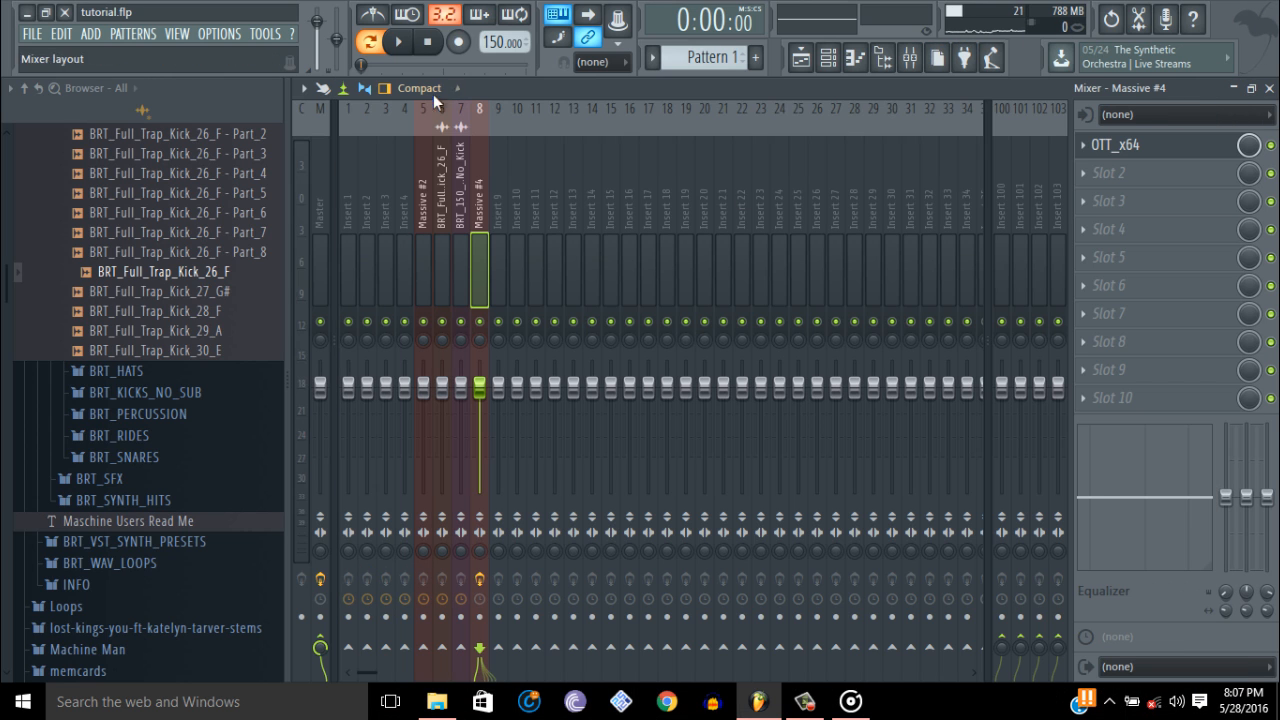
pyautogui.click(348, 230)
pyautogui.click(1120, 150)
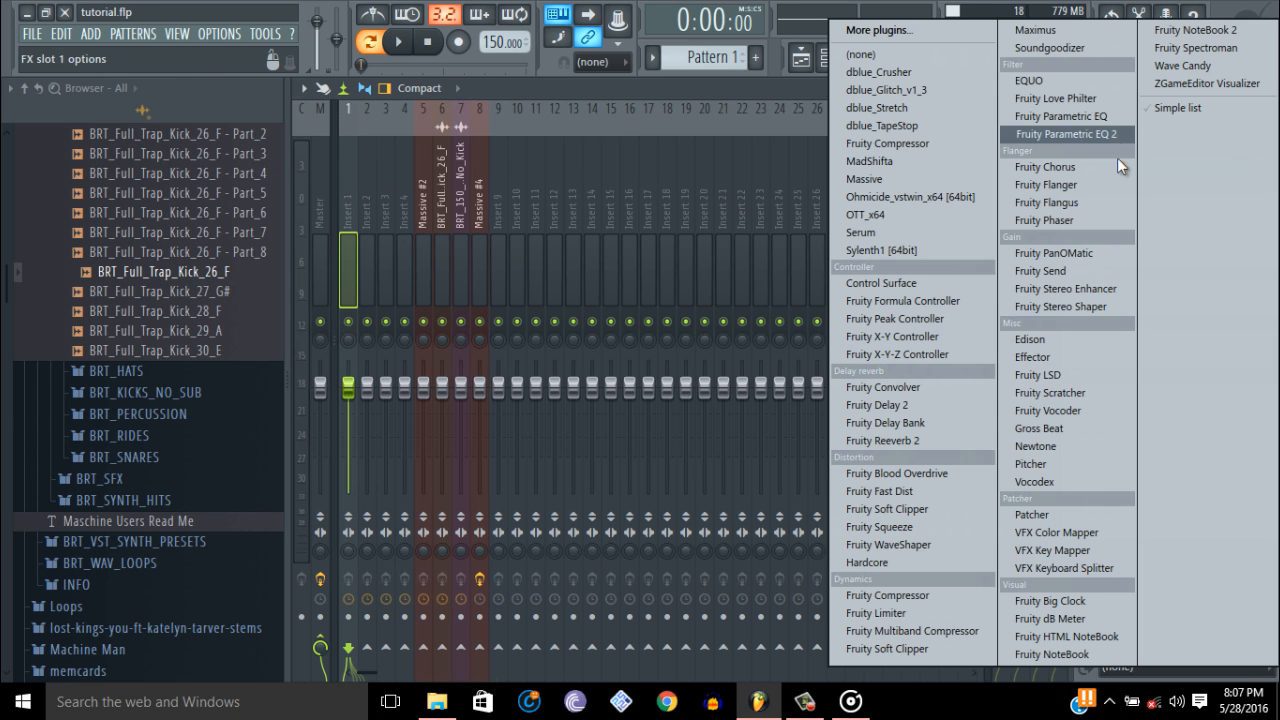
pyautogui.click(937, 320)
# Set the peak controller's peak Base to 50%, turn off its Mute option, and adjust the peak Vol.
pyautogui.moveTo(431, 338); pyautogui.dragTo(448, 215)
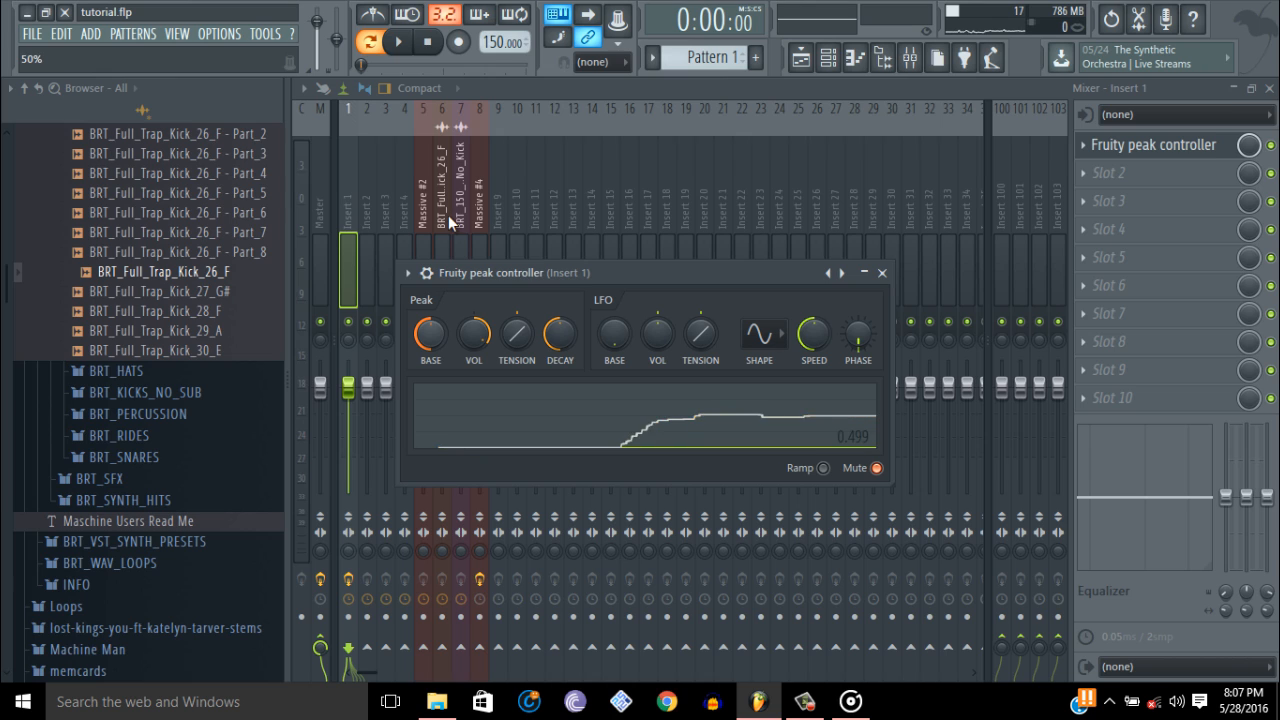
pyautogui.click(877, 468)
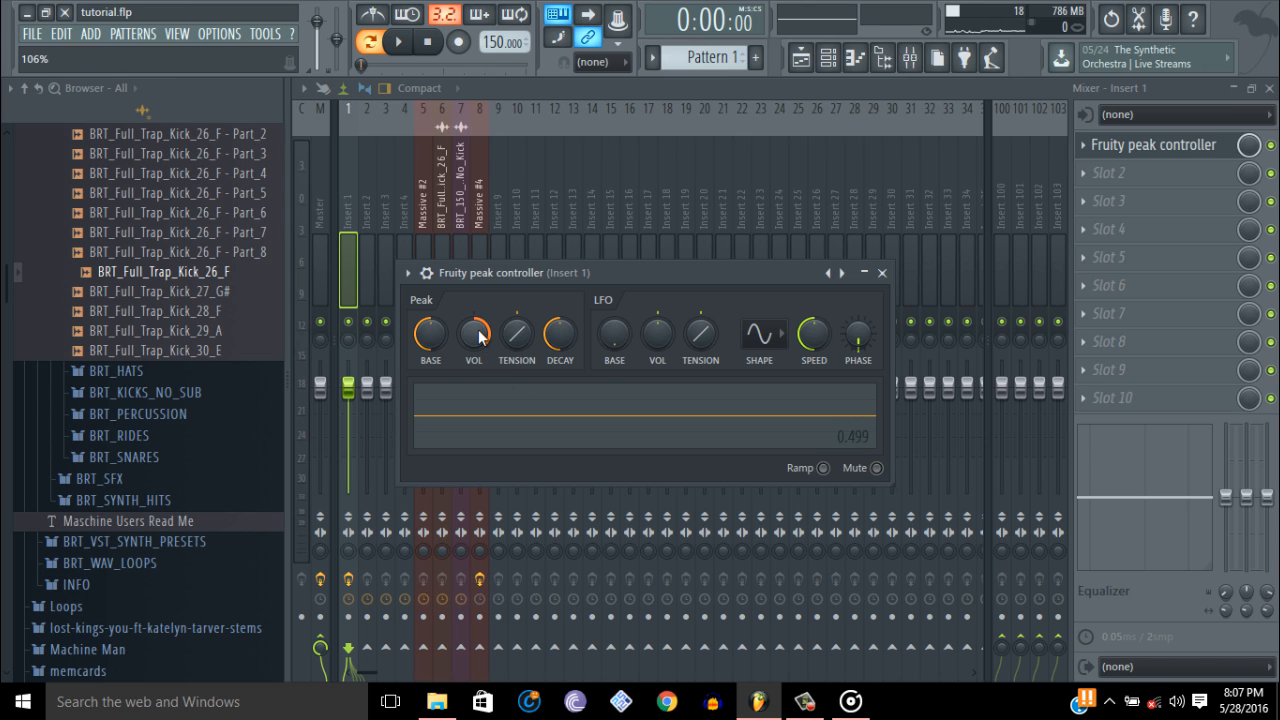
pyautogui.moveTo(479, 338); pyautogui.dragTo(475, 289)
pyautogui.moveTo(477, 372); pyautogui.dragTo(480, 336)
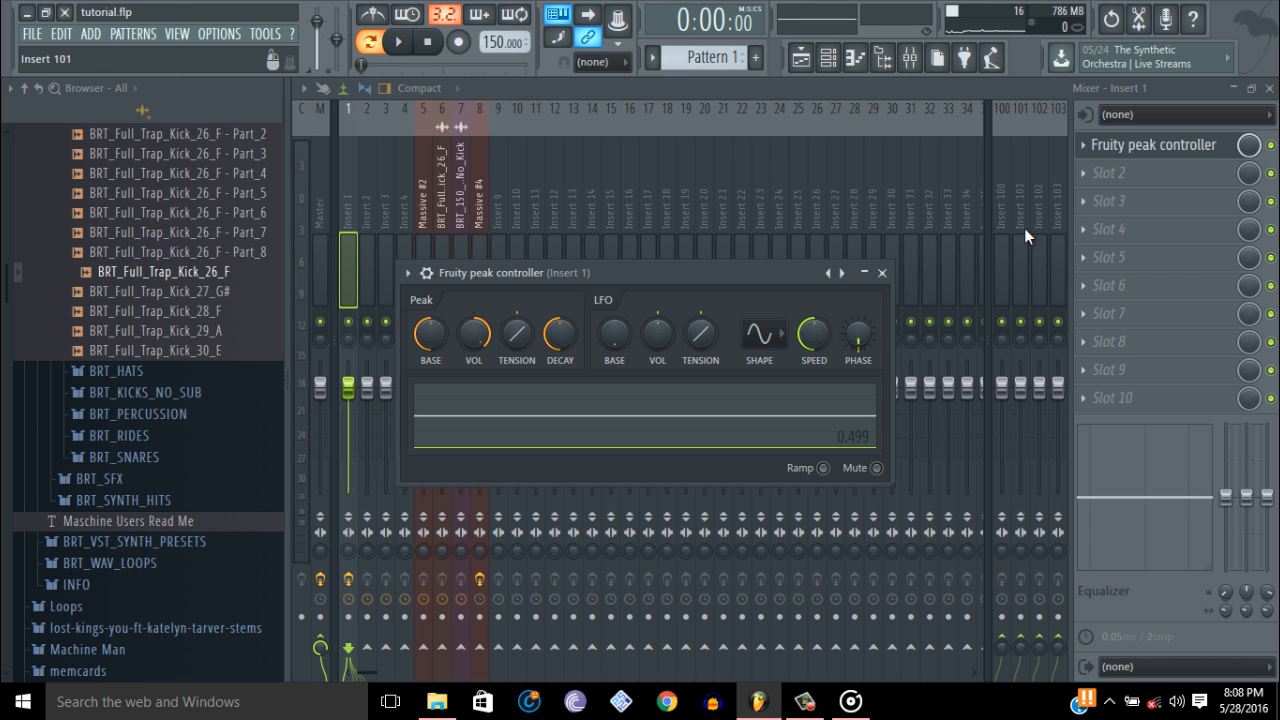
# Try routing the Massive #4 channel to mixer track 5.
pyautogui.click(420, 186)
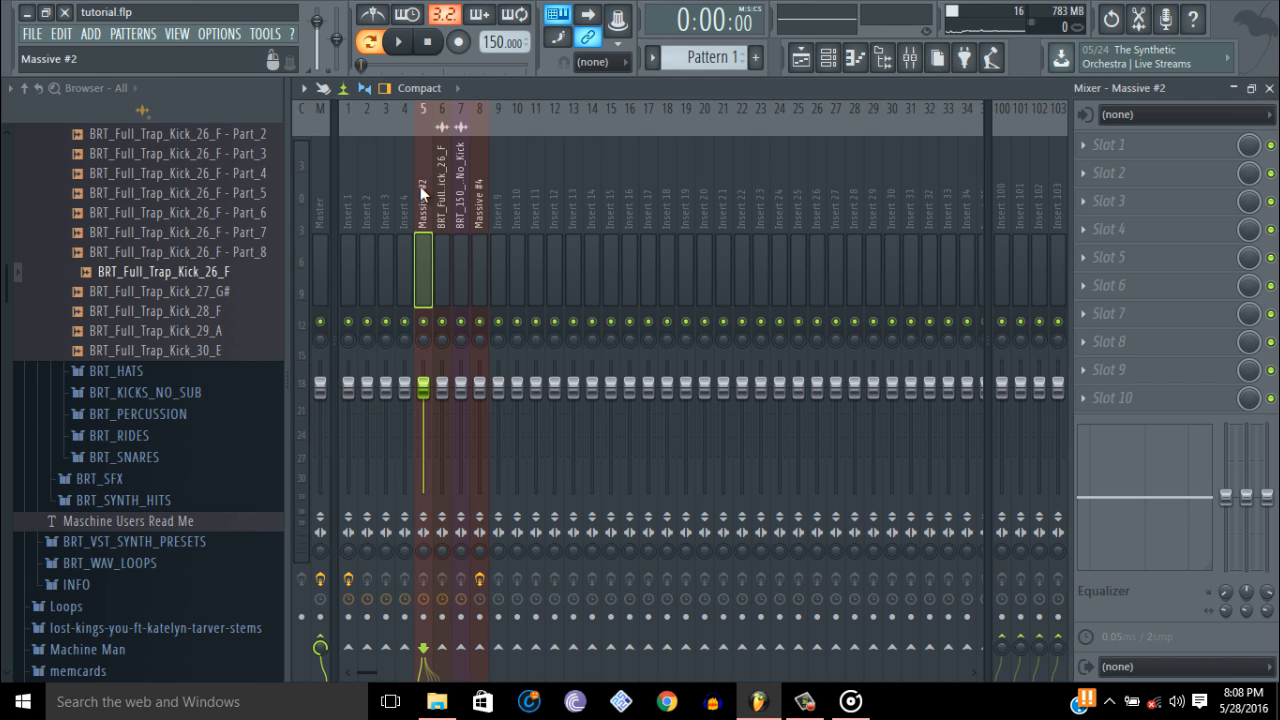
pyautogui.click(1105, 147)
pyautogui.click(750, 73)
pyautogui.click(836, 57)
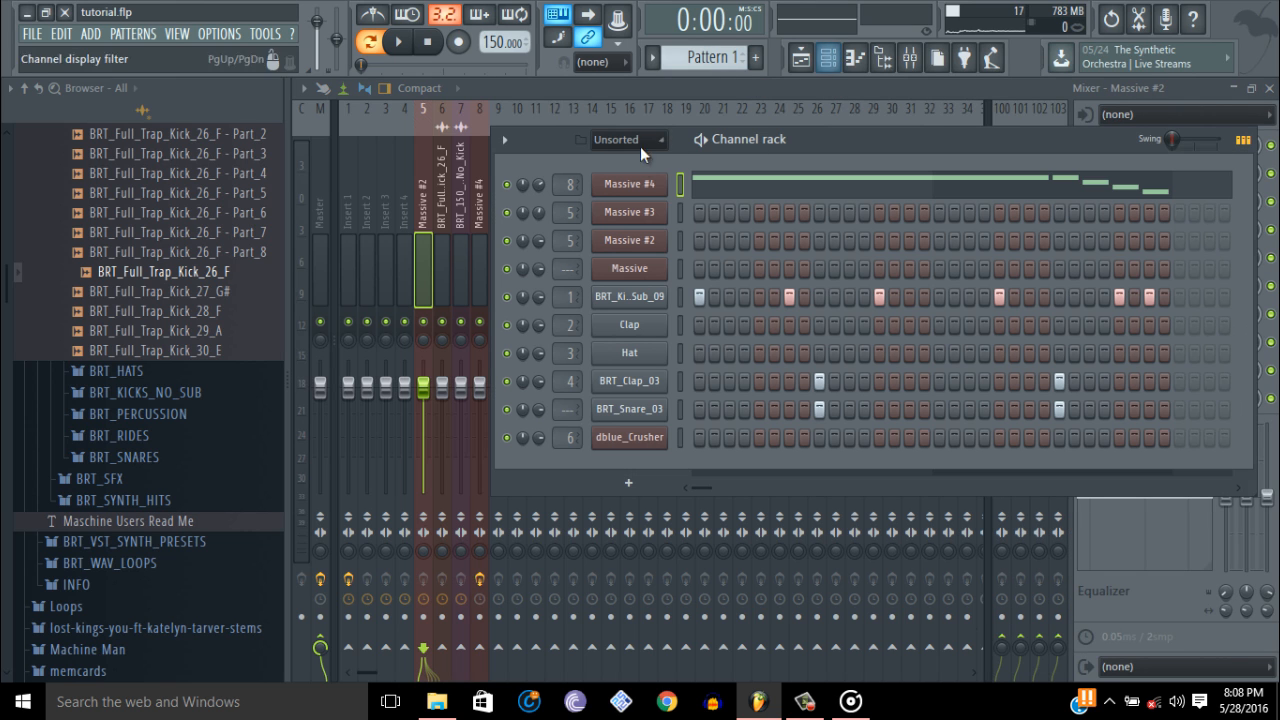
pyautogui.click(629, 183)
pyautogui.click(366, 77)
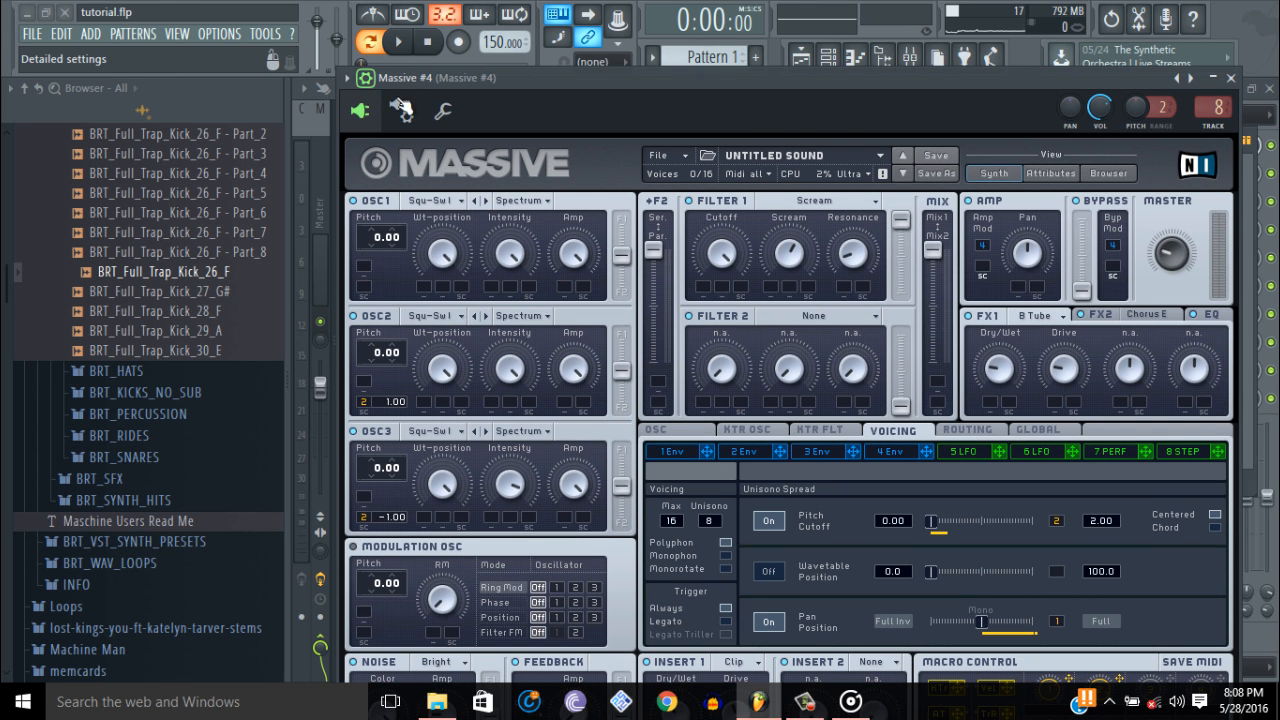
pyautogui.moveTo(1200, 113); pyautogui.dragTo(1200, 122)
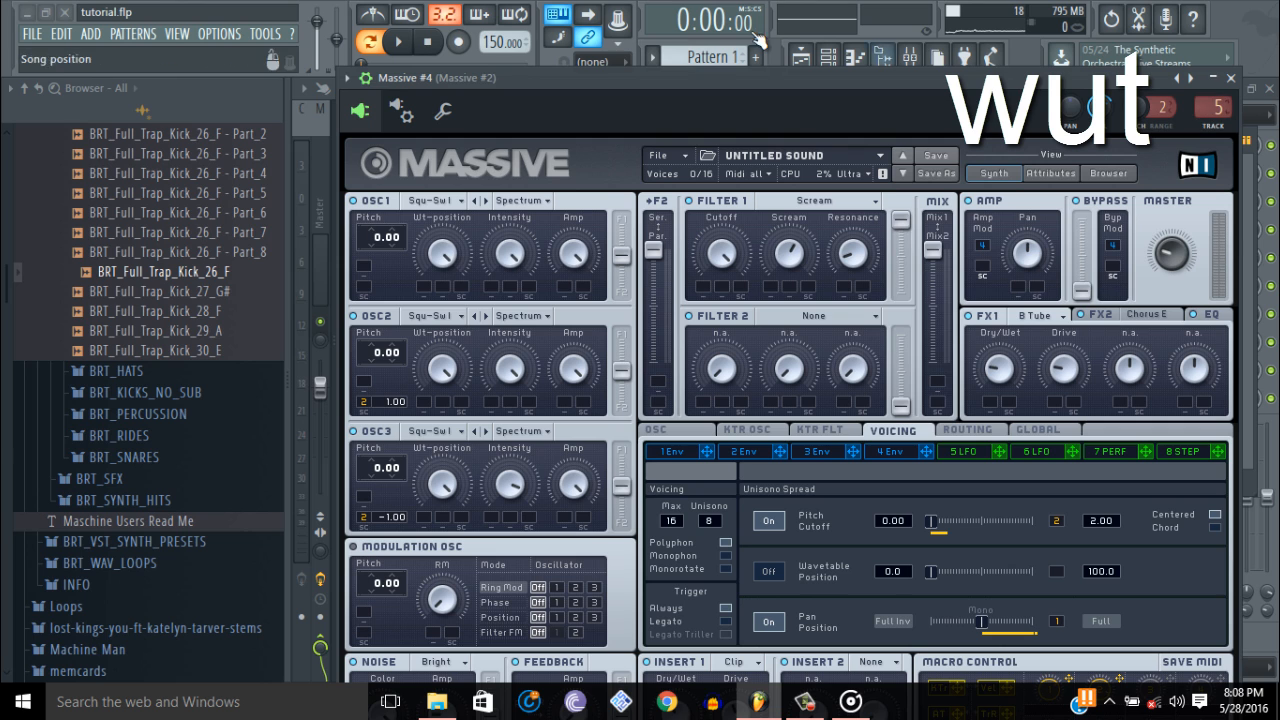
pyautogui.click(910, 57)
pyautogui.click(1231, 78)
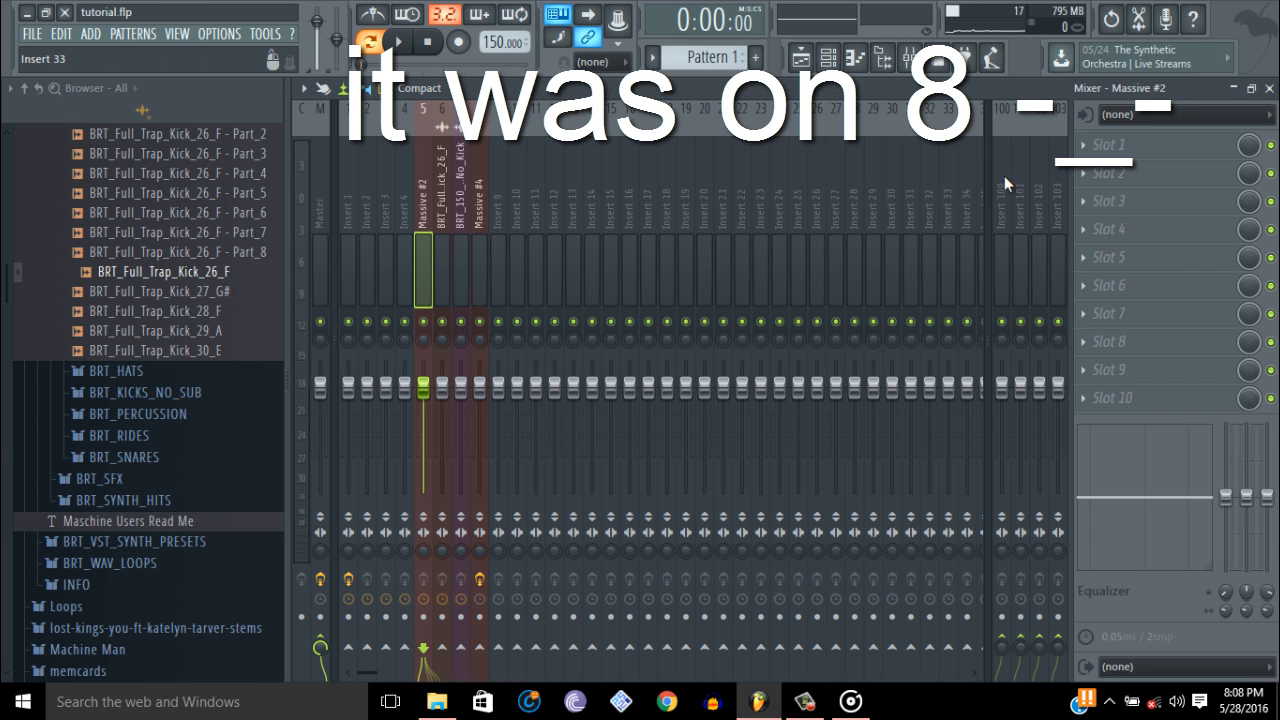
# Set the Massive #4 channel's mixer track to 8 and close the synth window.
pyautogui.click(826, 56)
pyautogui.click(627, 185)
pyautogui.moveTo(1216, 118)
pyautogui.mouseDown()
pyautogui.moveTo(1216, 96)
pyautogui.moveTo(1216, 122)
pyautogui.mouseUp()
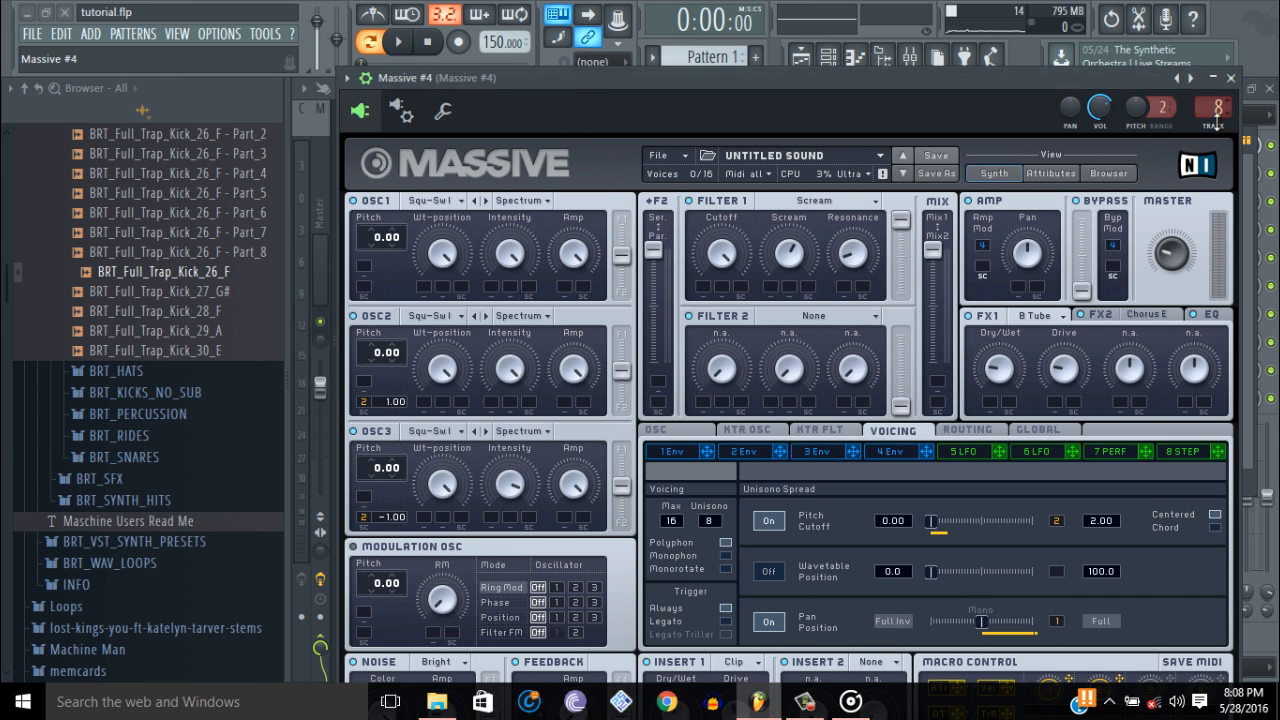
pyautogui.click(1231, 78)
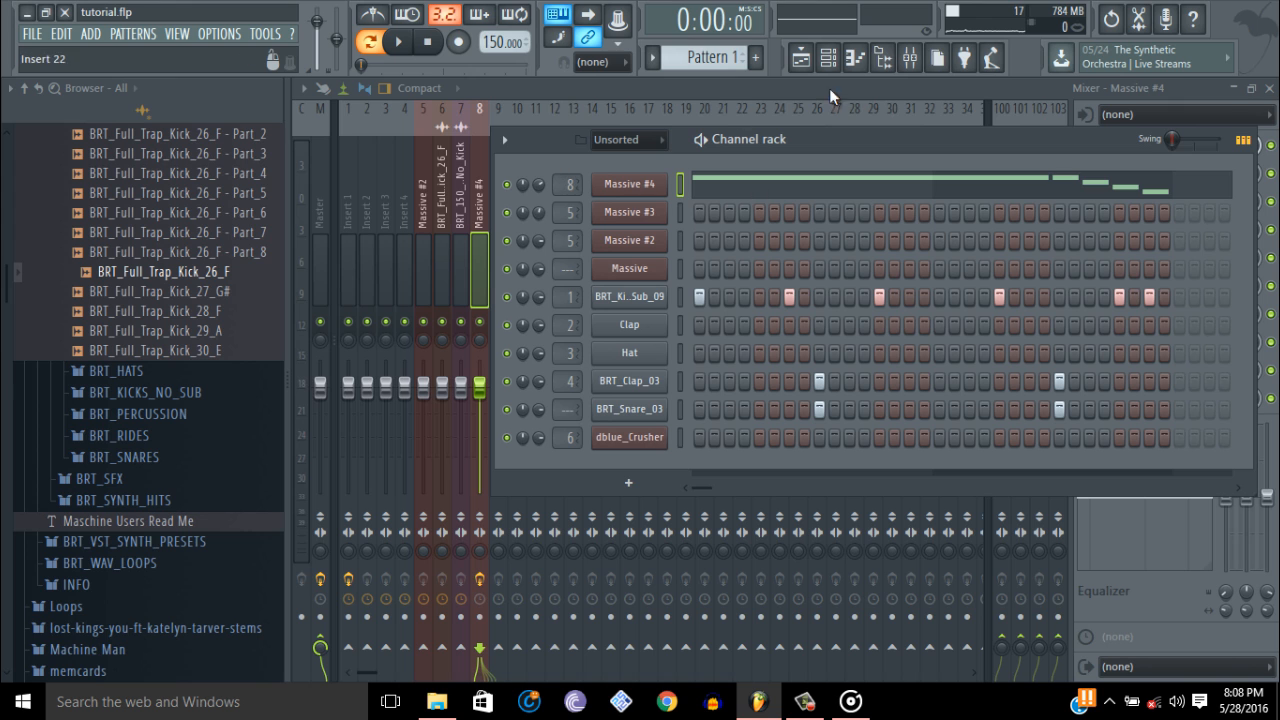
# Load Fruity Compressor into the second effect slot of the Massive #4 mixer track.
pyautogui.click(542, 98)
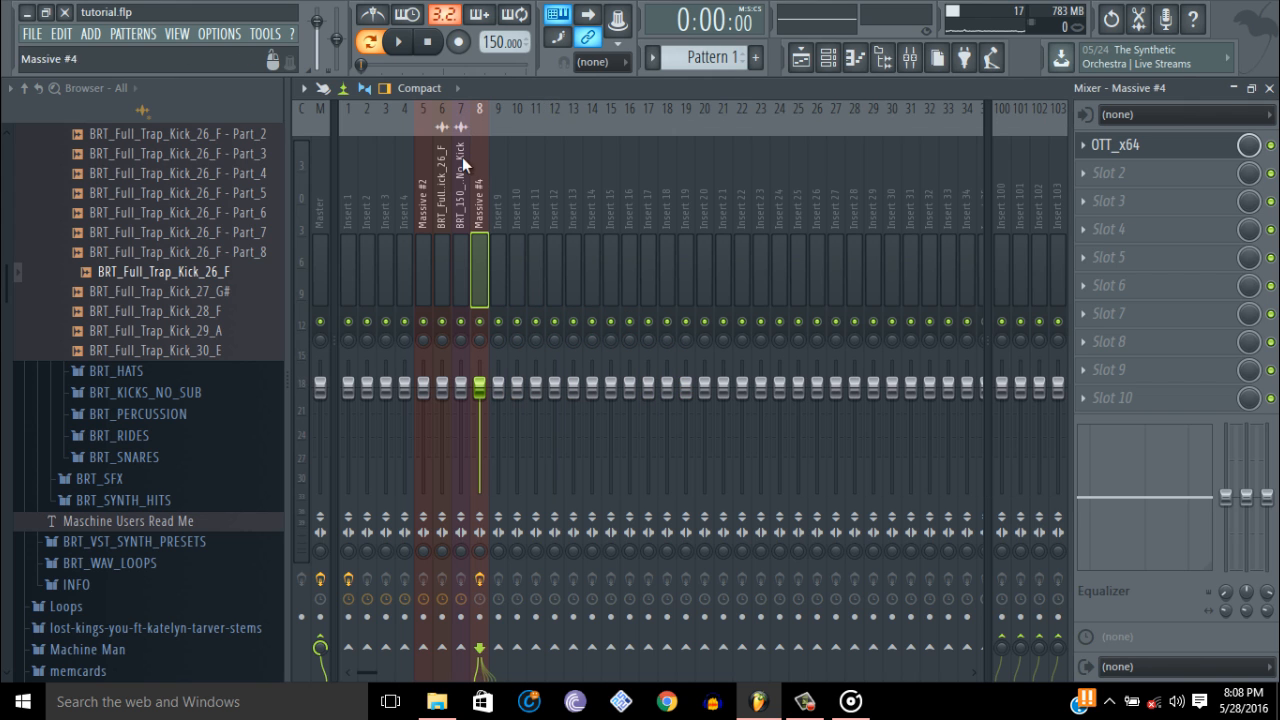
pyautogui.click(1101, 172)
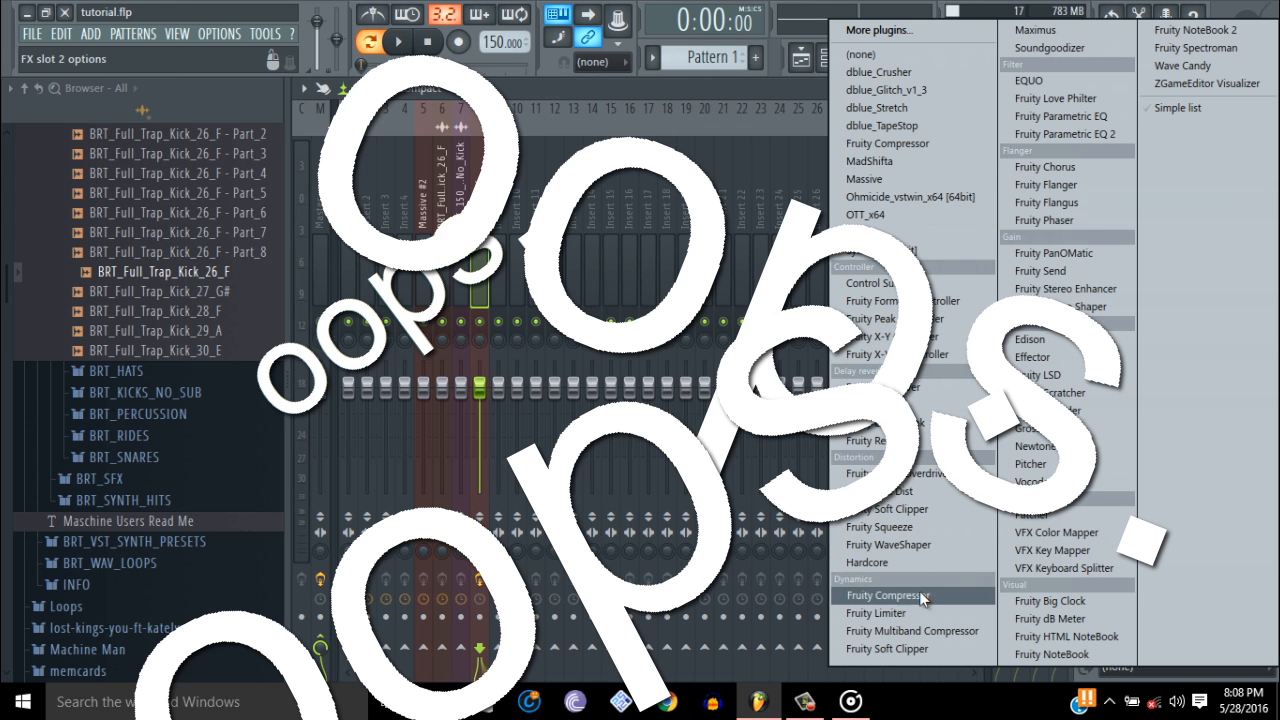
pyautogui.click(880, 595)
# Link the compressor's Gain to the Peak ctrl - Peak+LFO internal controller with the Inverted mapping formula.
pyautogui.rightClick(754, 306)
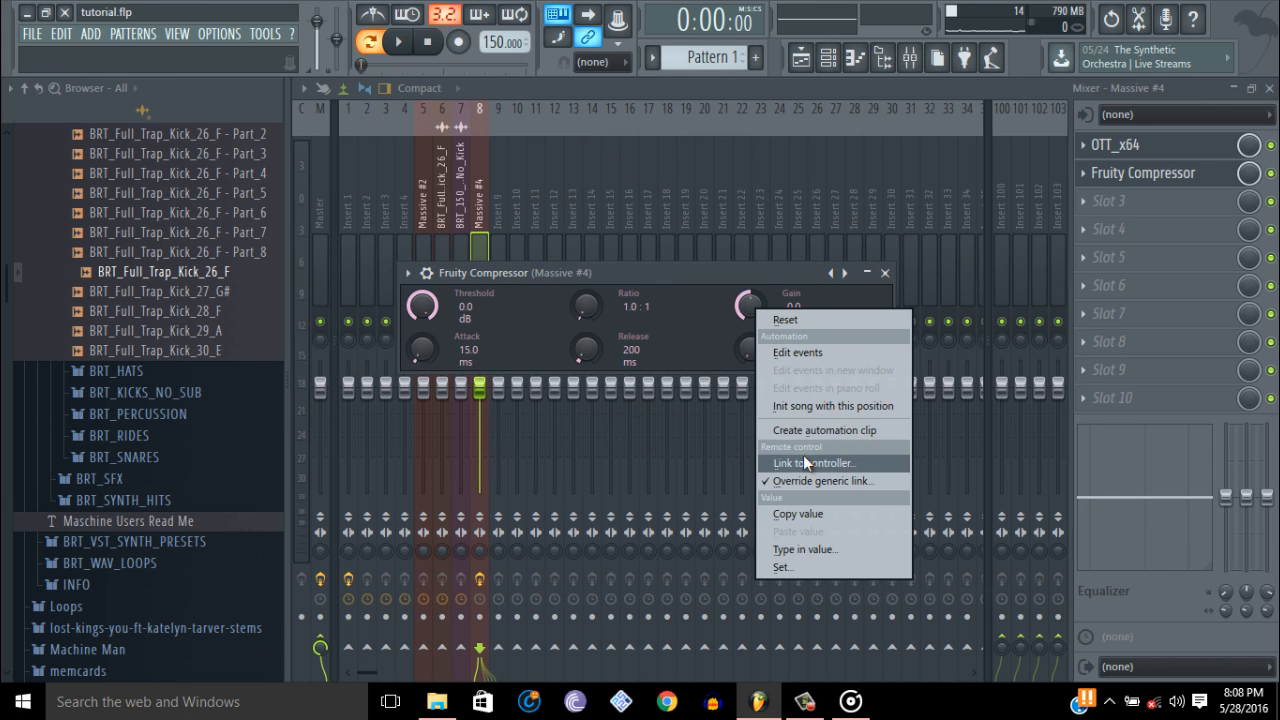
pyautogui.click(802, 460)
pyautogui.click(600, 306)
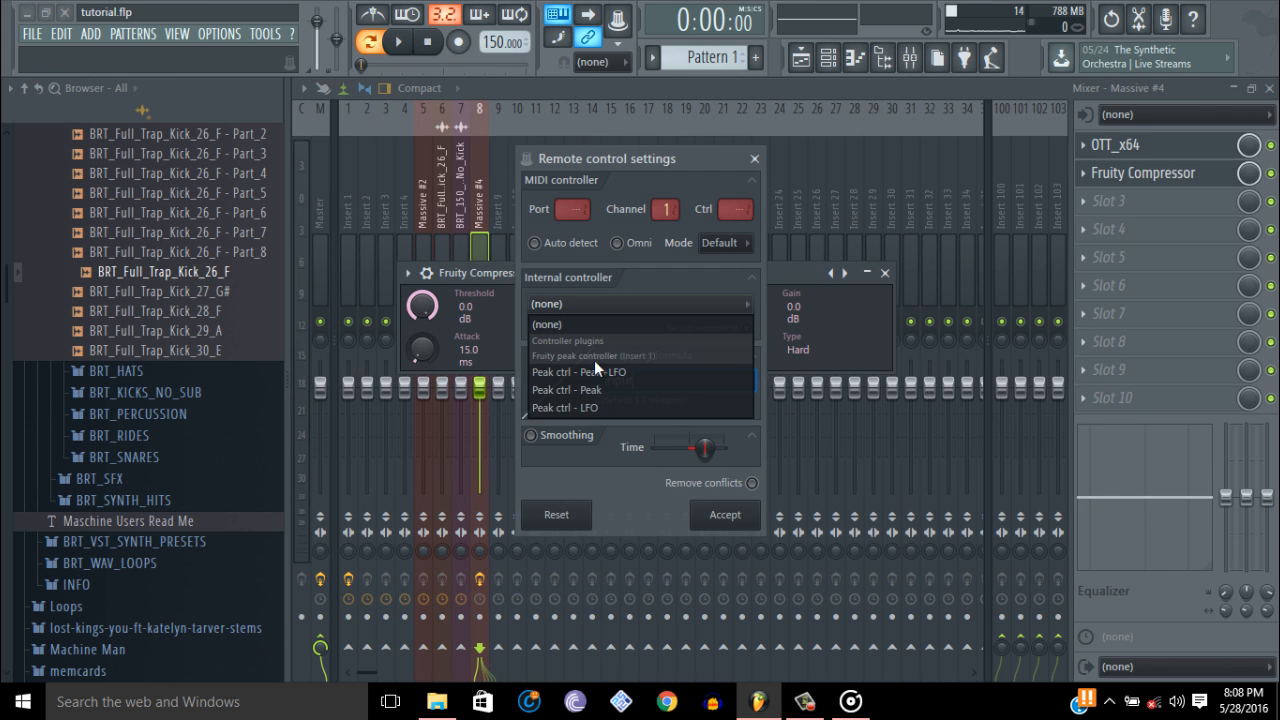
pyautogui.click(591, 372)
pyautogui.click(612, 358)
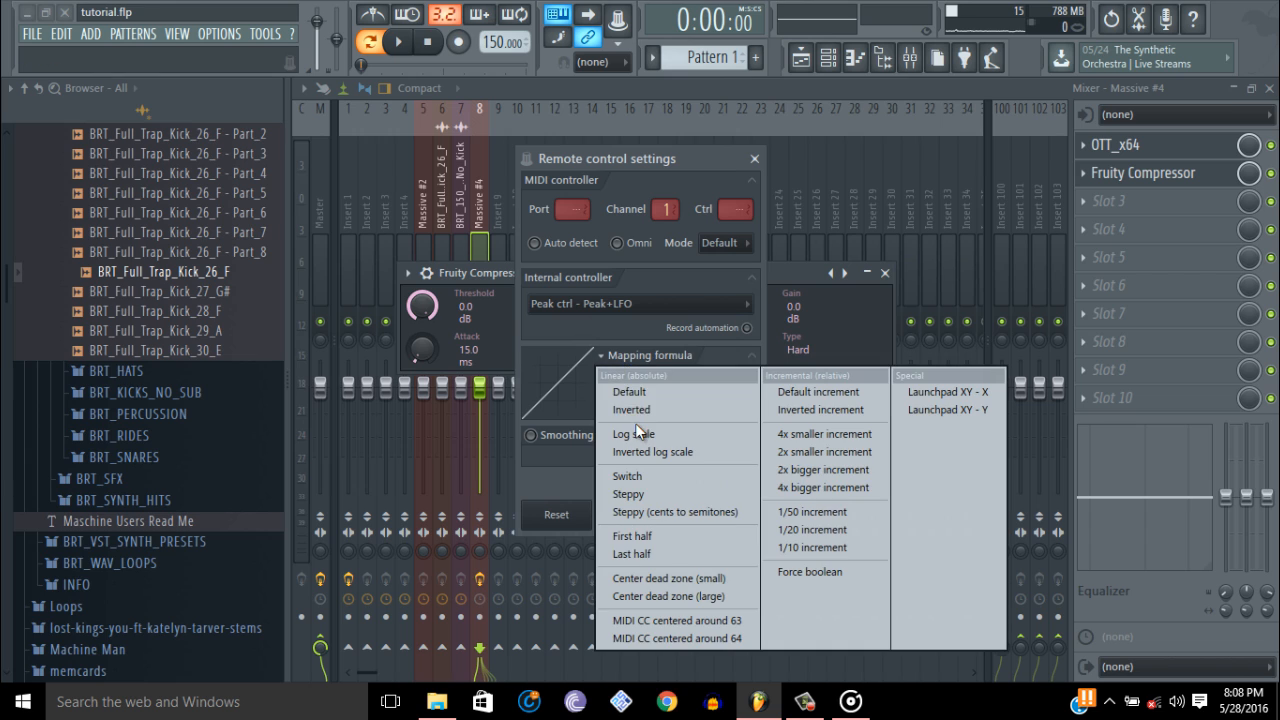
pyautogui.click(636, 412)
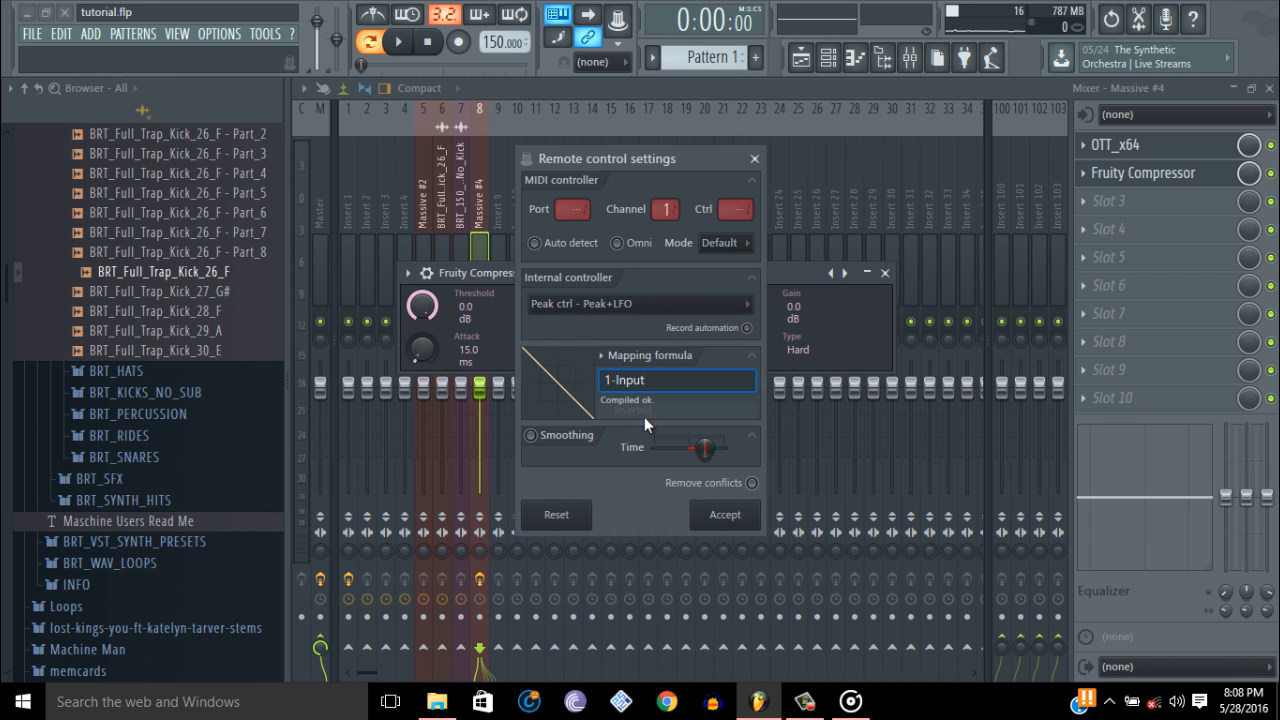
pyautogui.click(724, 515)
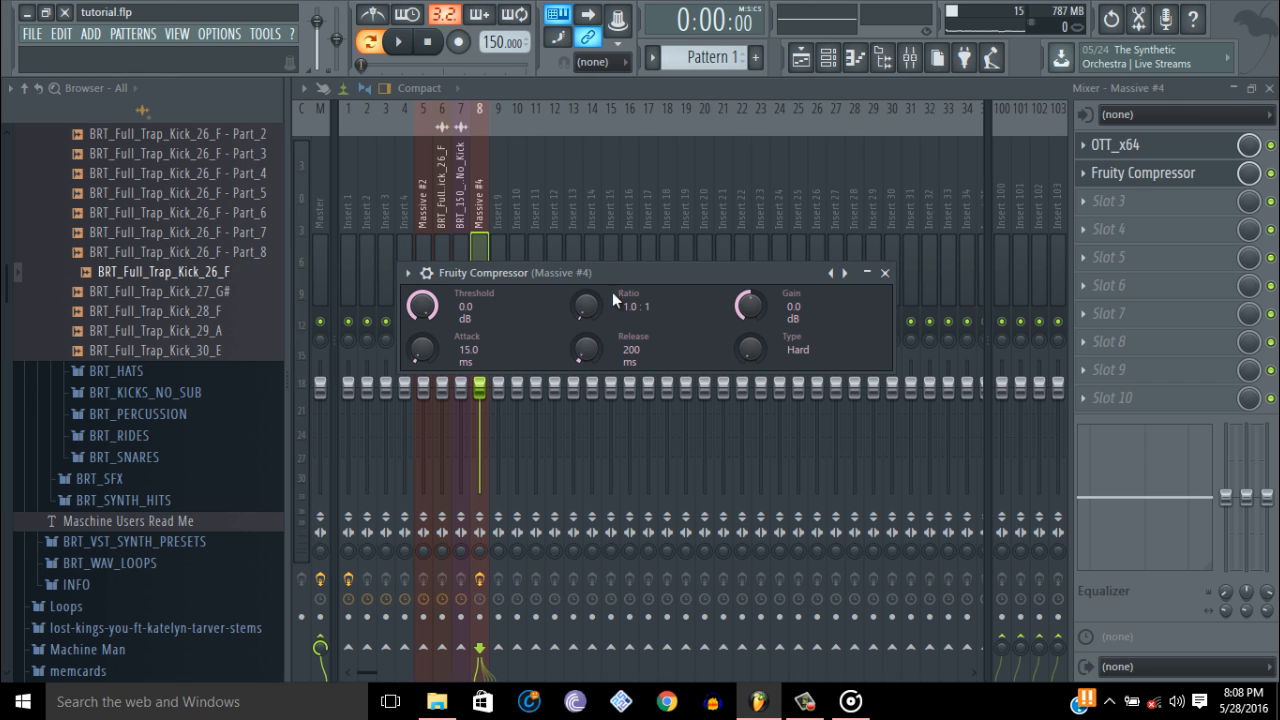
# Trigger the BRT_Kick_No_Sub_09 sample repeatedly and watch how the compressor's Gain reacts, closing the sampler window when done.
pyautogui.click(829, 57)
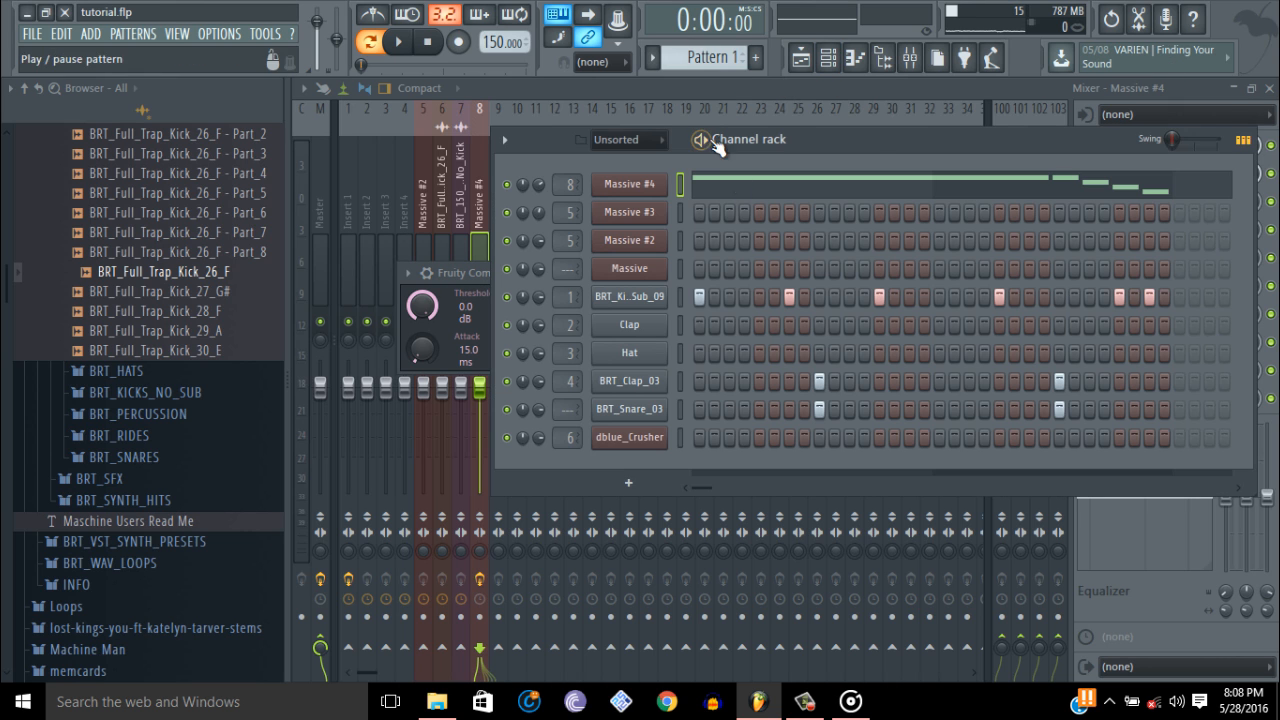
pyautogui.moveTo(708, 137); pyautogui.dragTo(837, 416)
pyautogui.click(762, 575)
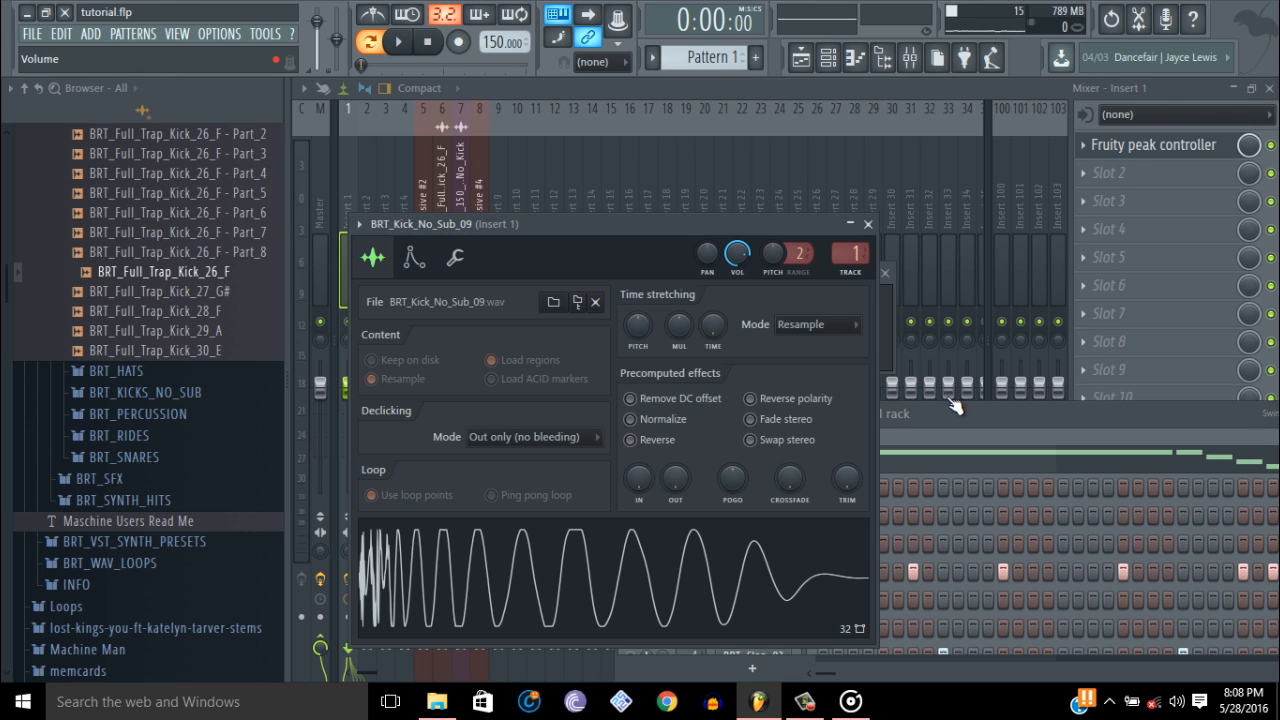
pyautogui.moveTo(612, 224); pyautogui.dragTo(489, 272)
pyautogui.press('q')
pyautogui.press('q')
pyautogui.press('q')
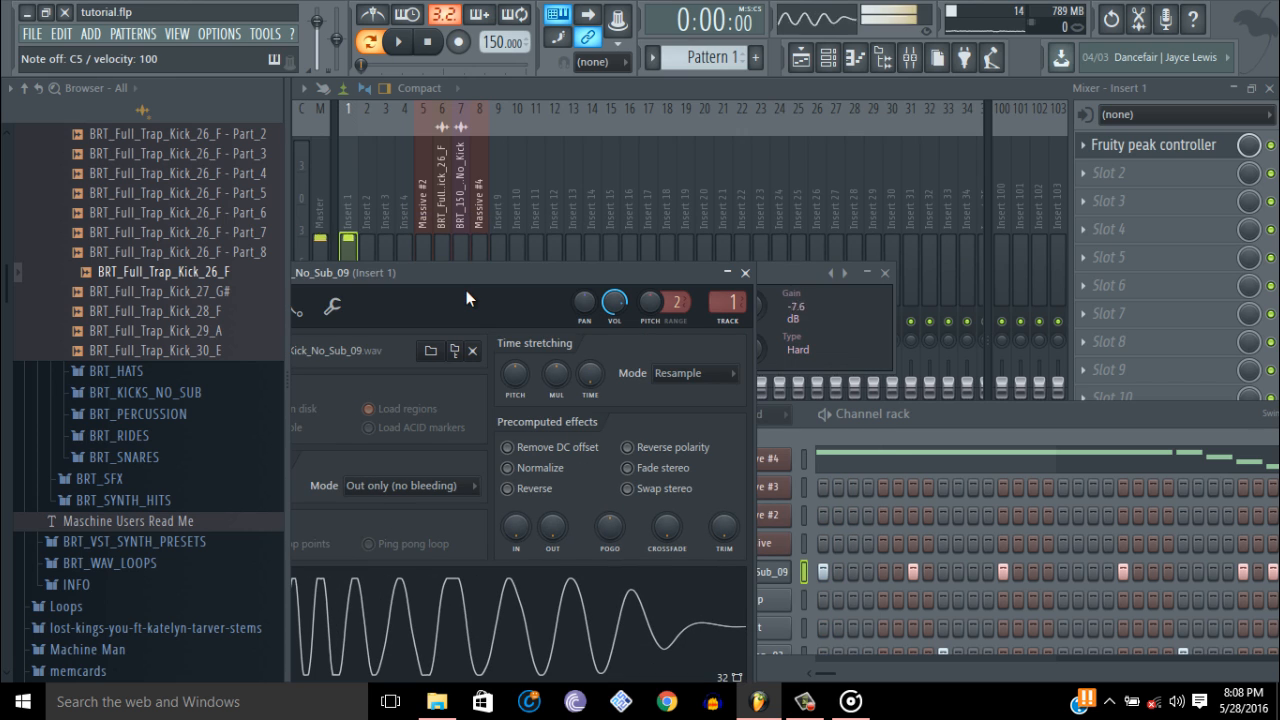
pyautogui.moveTo(460, 290); pyautogui.dragTo(365, 313)
pyautogui.press('q')
pyautogui.press('q')
pyautogui.press('q')
pyautogui.press('q')
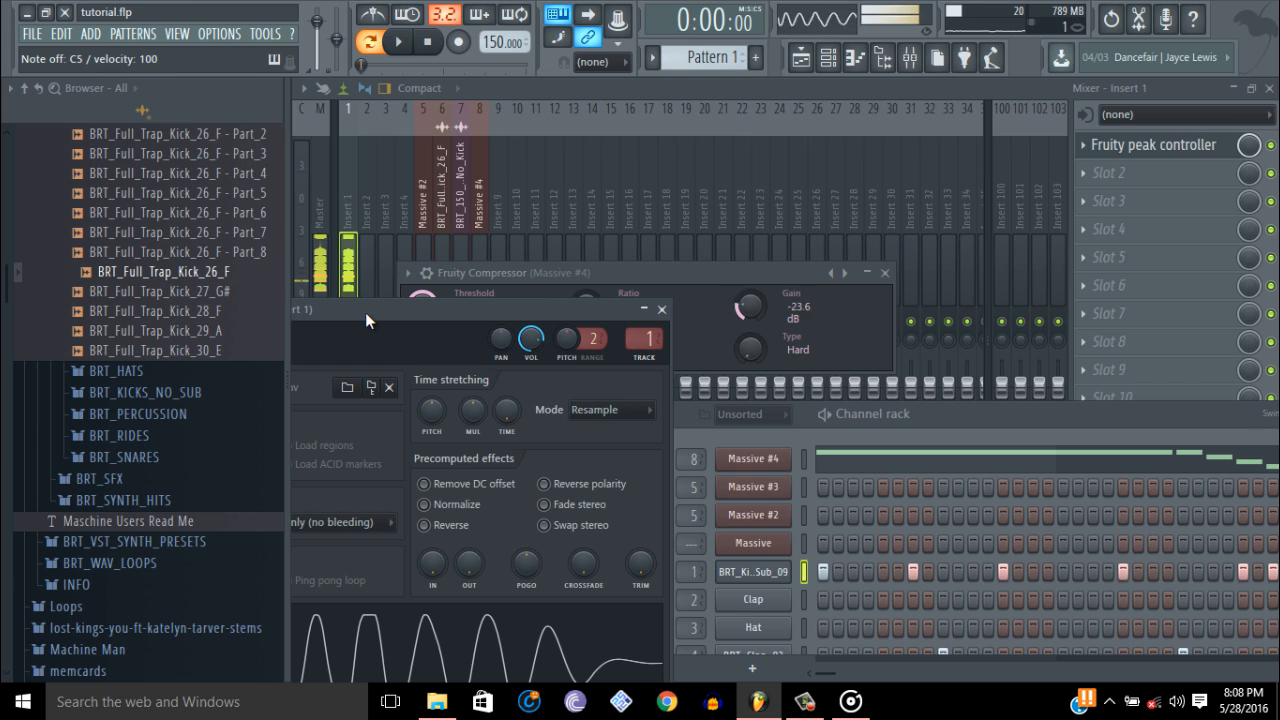
pyautogui.press('q')
pyautogui.press('q')
pyautogui.press('q')
pyautogui.press('q')
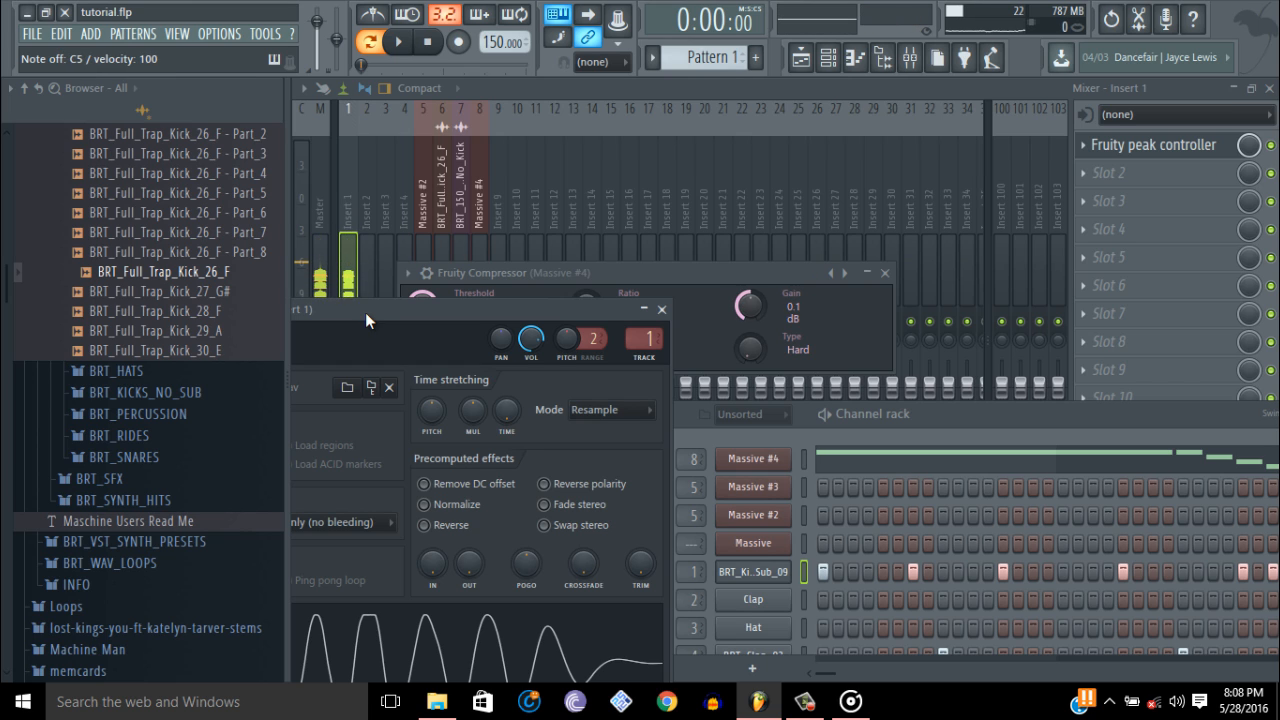
pyautogui.click(661, 309)
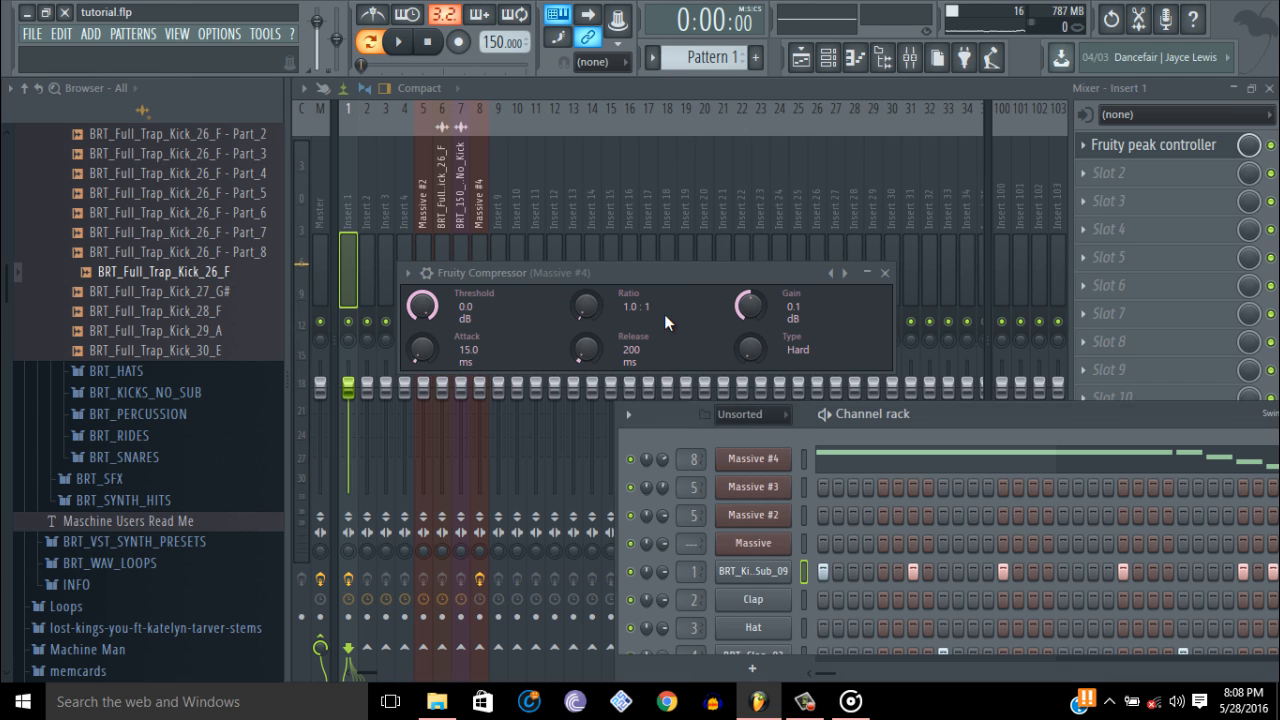
# Place Pattern 1 at the start of Track 1 in the playlist and play it back.
pyautogui.click(802, 60)
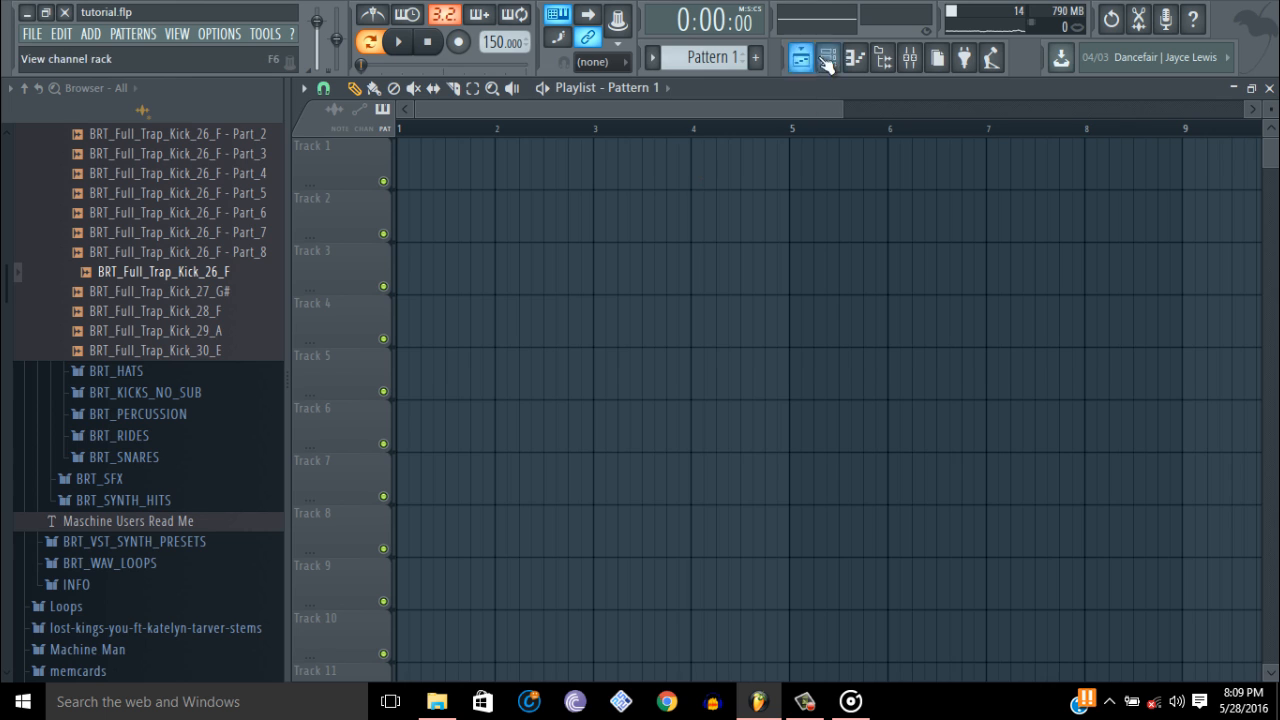
pyautogui.click(443, 166)
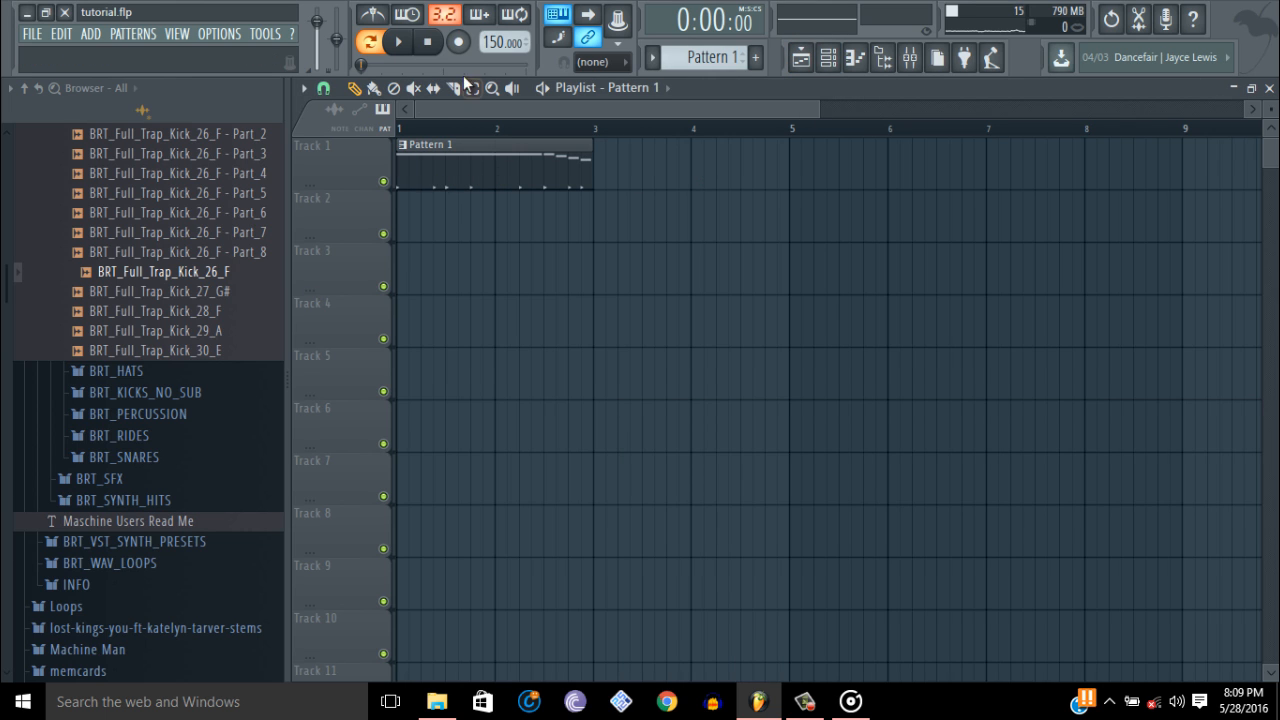
pyautogui.press('space')
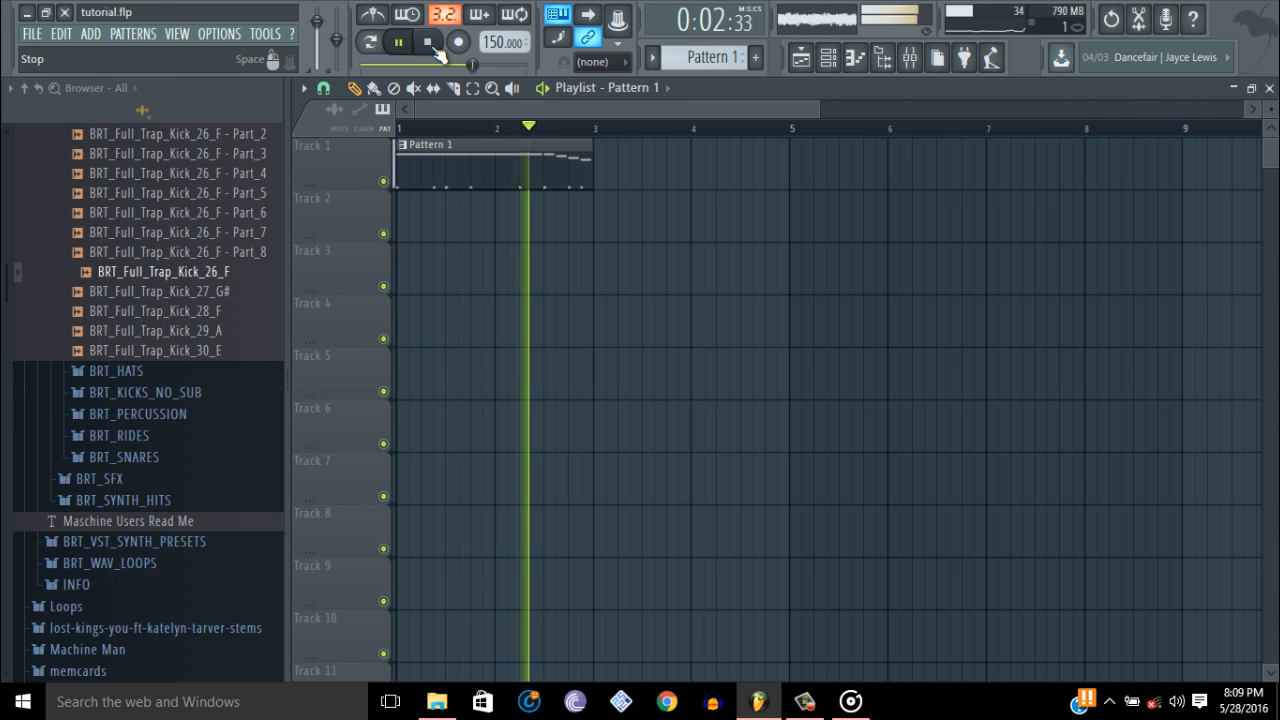
pyautogui.click(430, 48)
# Add BRT_Full_Trap_Kick_26_F to the start of Track 2 and repeat it as five back-to-back clips, trimming all but the last.
pyautogui.moveTo(214, 272); pyautogui.dragTo(437, 226)
pyautogui.doubleClick(437, 226)
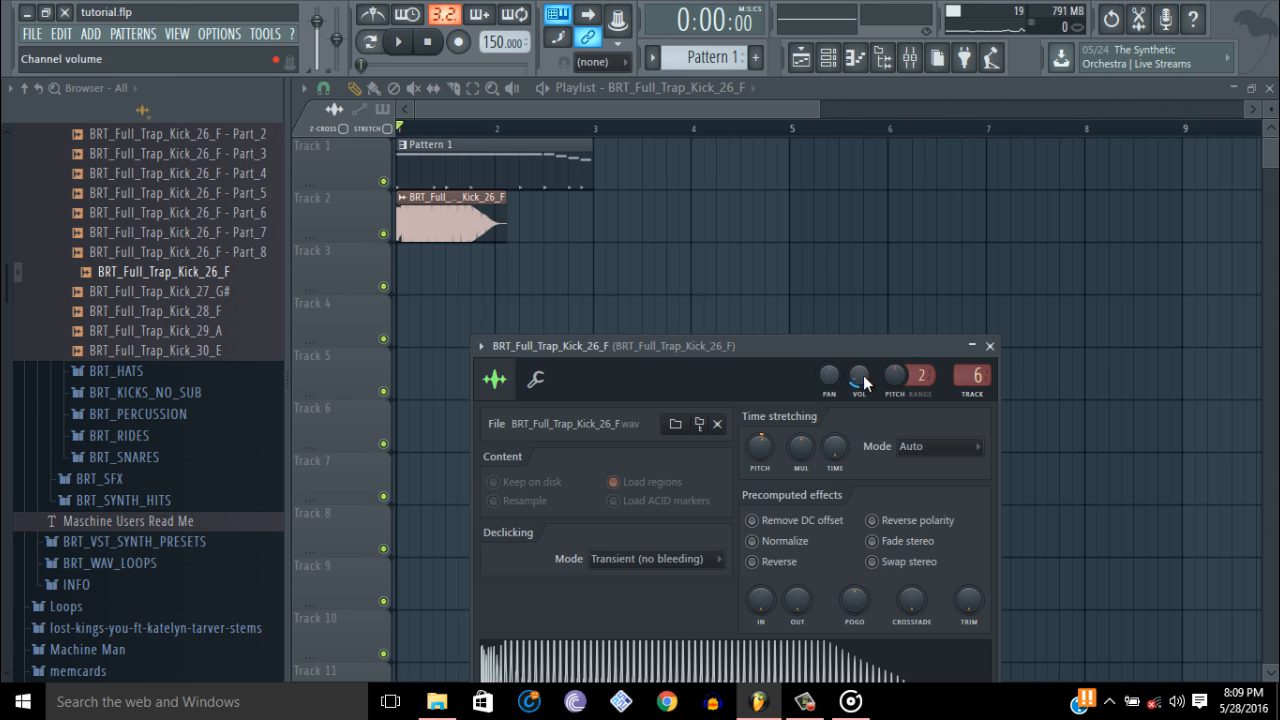
pyautogui.moveTo(506, 222); pyautogui.dragTo(546, 211)
pyautogui.click(484, 217)
pyautogui.click(549, 211)
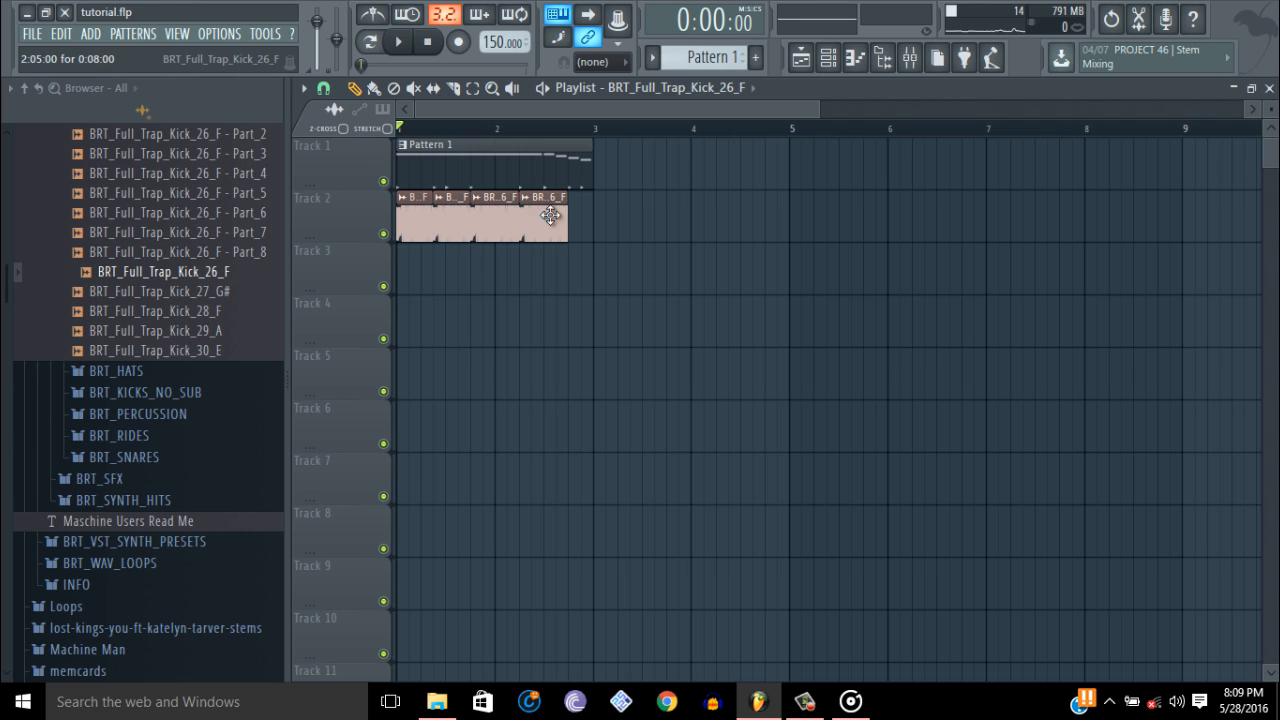
pyautogui.click(590, 221)
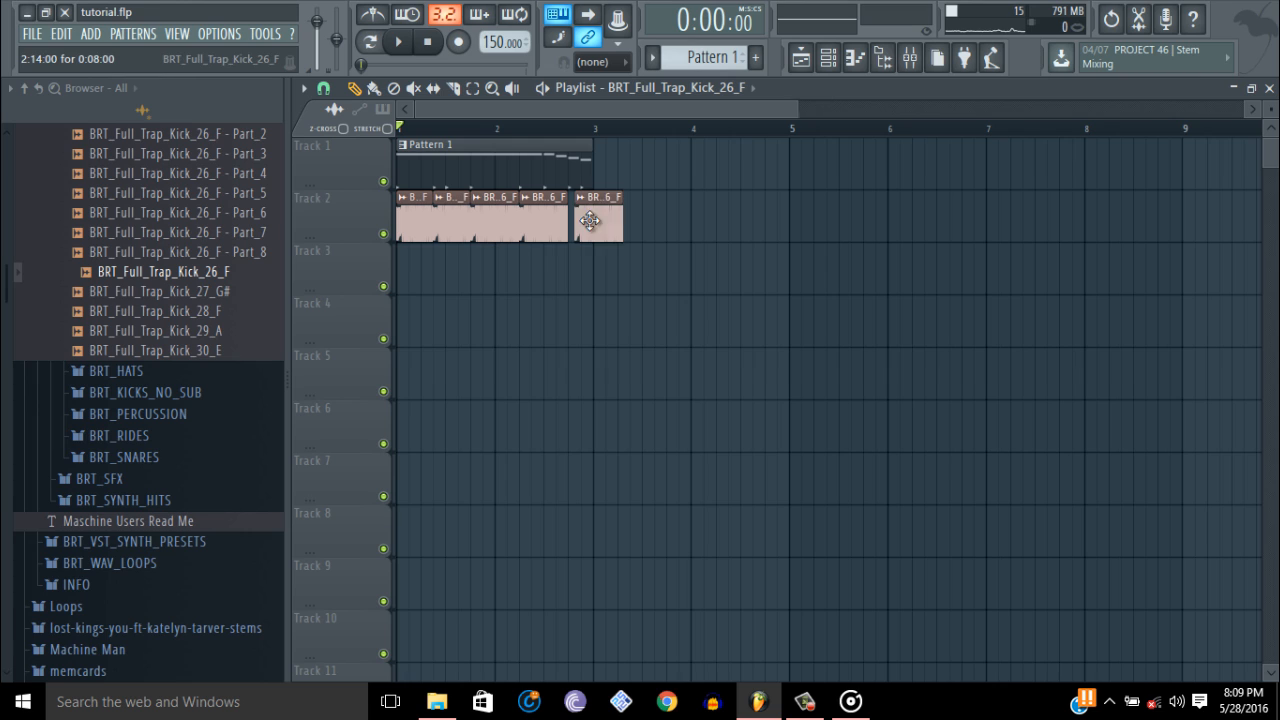
pyautogui.moveTo(594, 222); pyautogui.dragTo(677, 235)
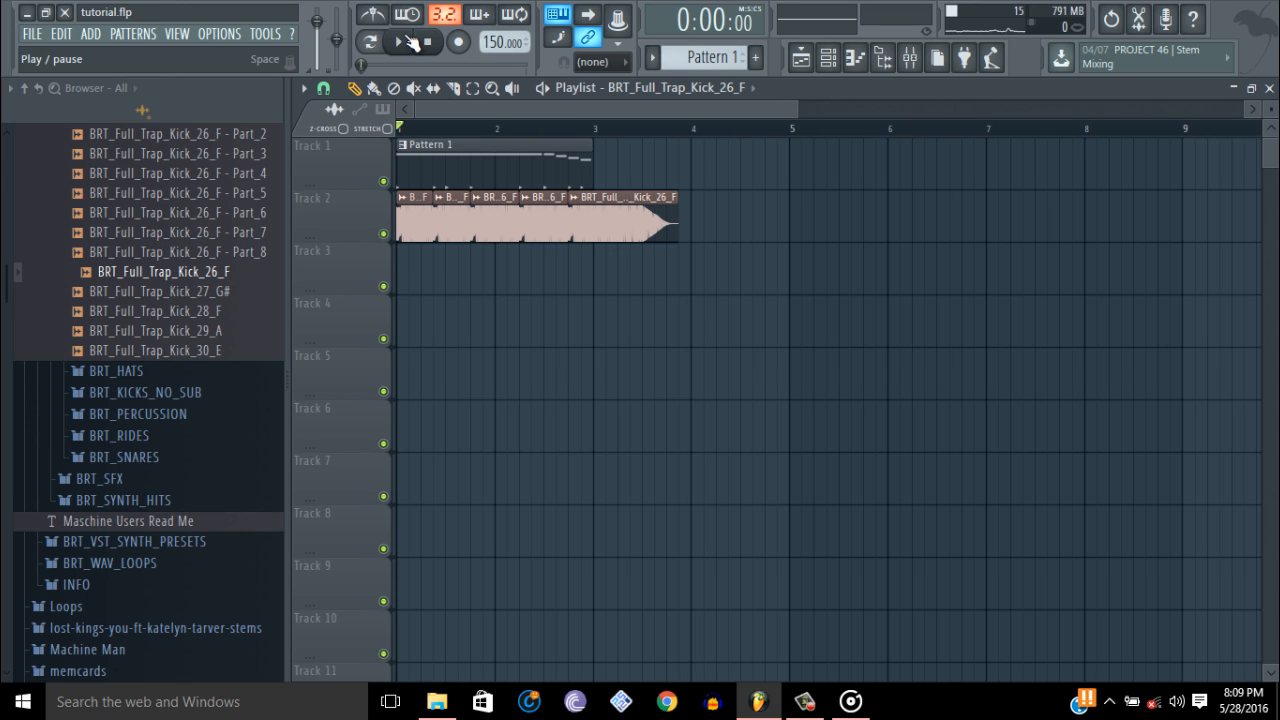
# Play the arrangement and raise the BRT_Full_Trap_Kick_26_F channel volume slightly, stopping playback when done.
pyautogui.press('space')
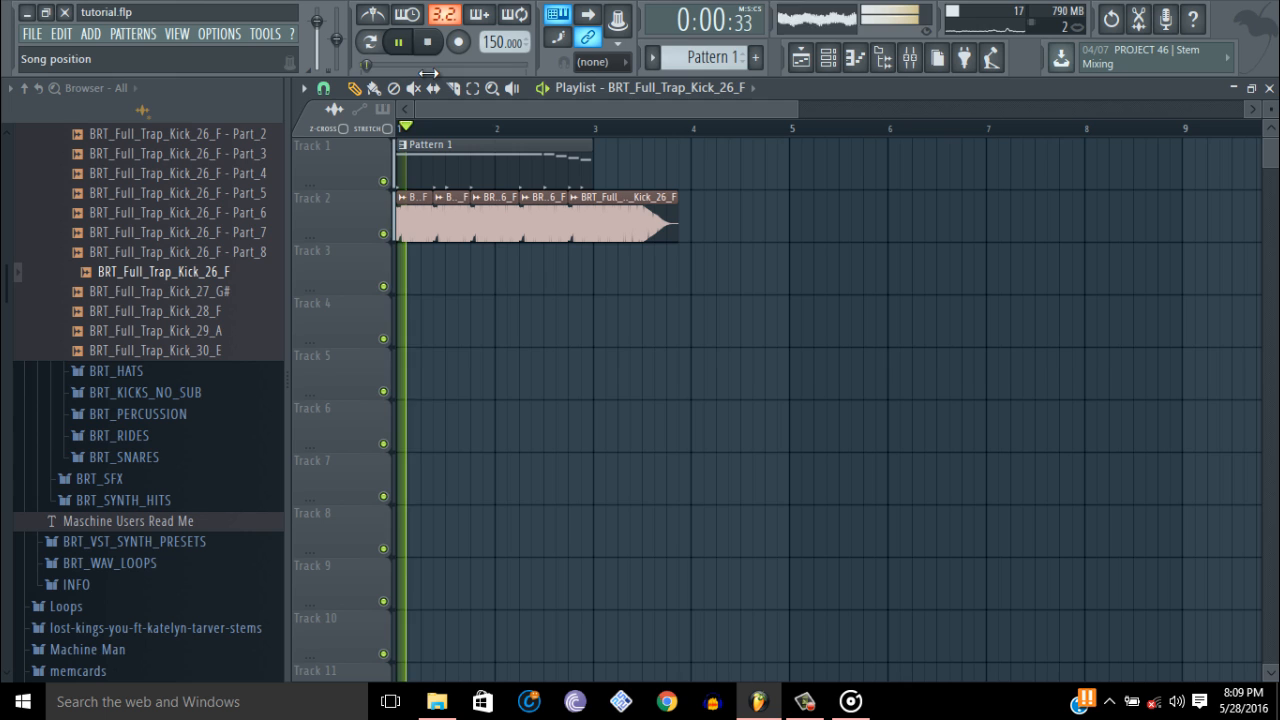
pyautogui.doubleClick(547, 214)
pyautogui.moveTo(858, 375); pyautogui.dragTo(859, 358)
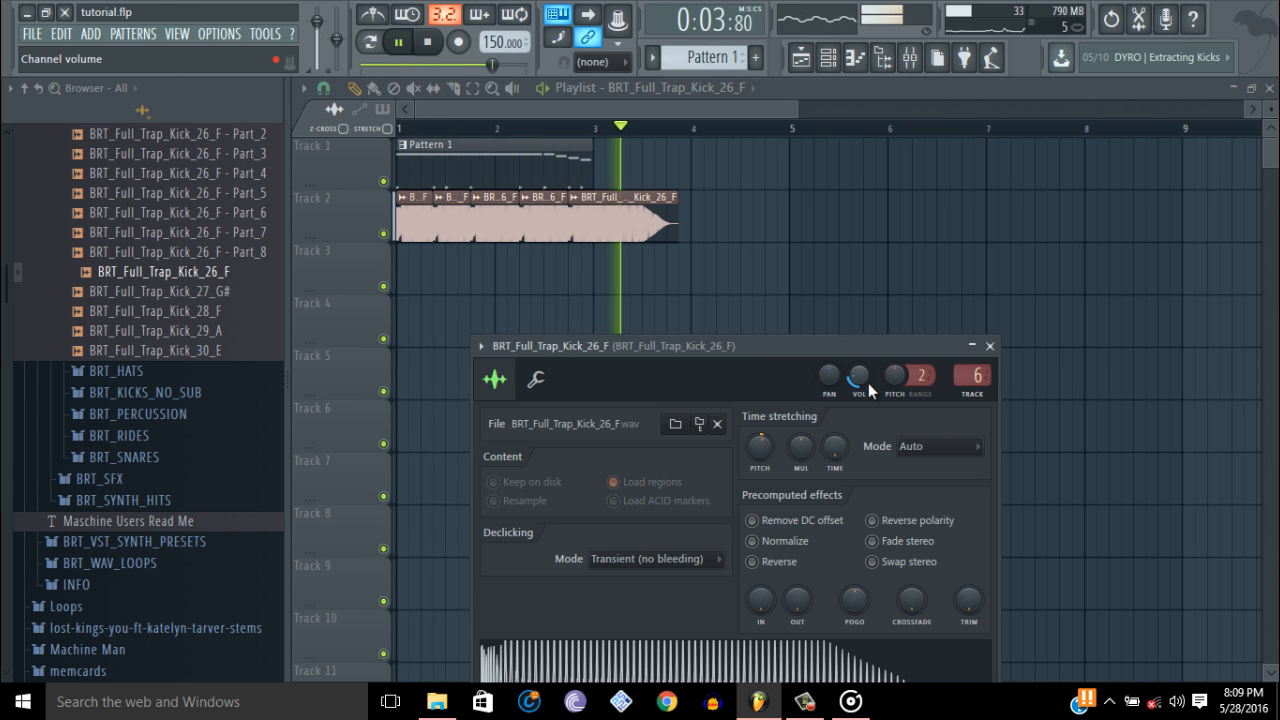
pyautogui.press('space')
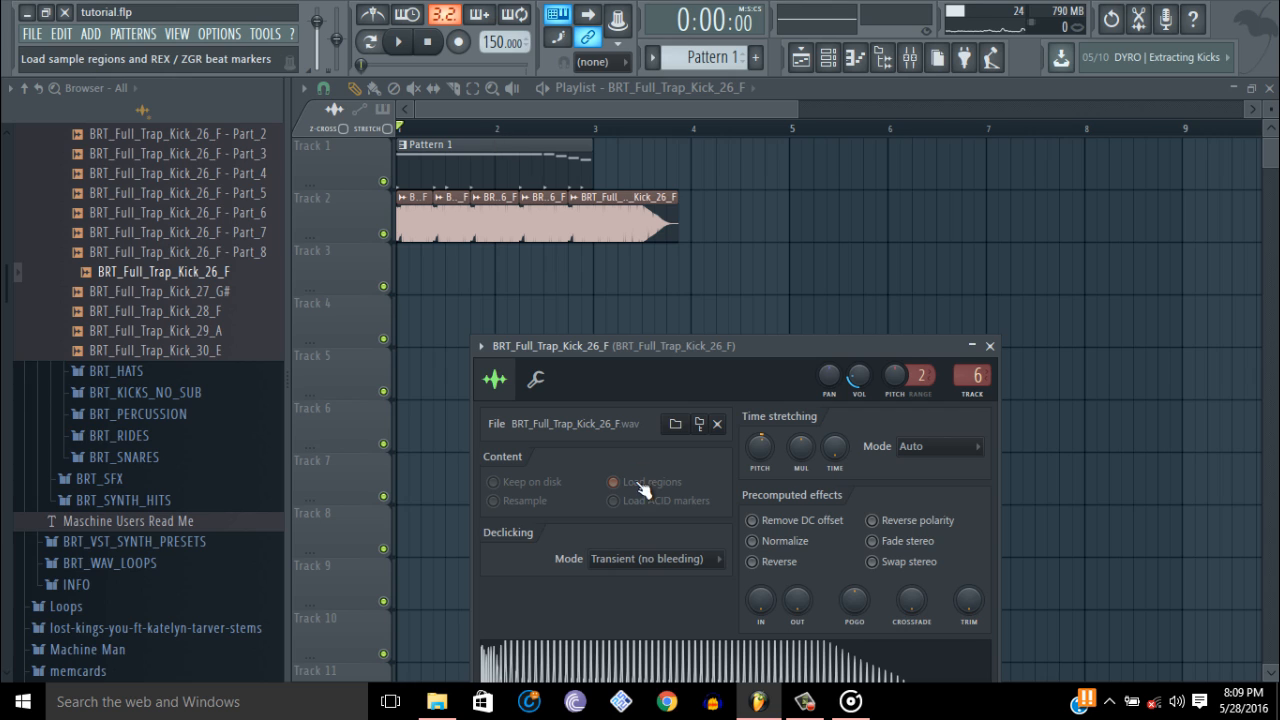